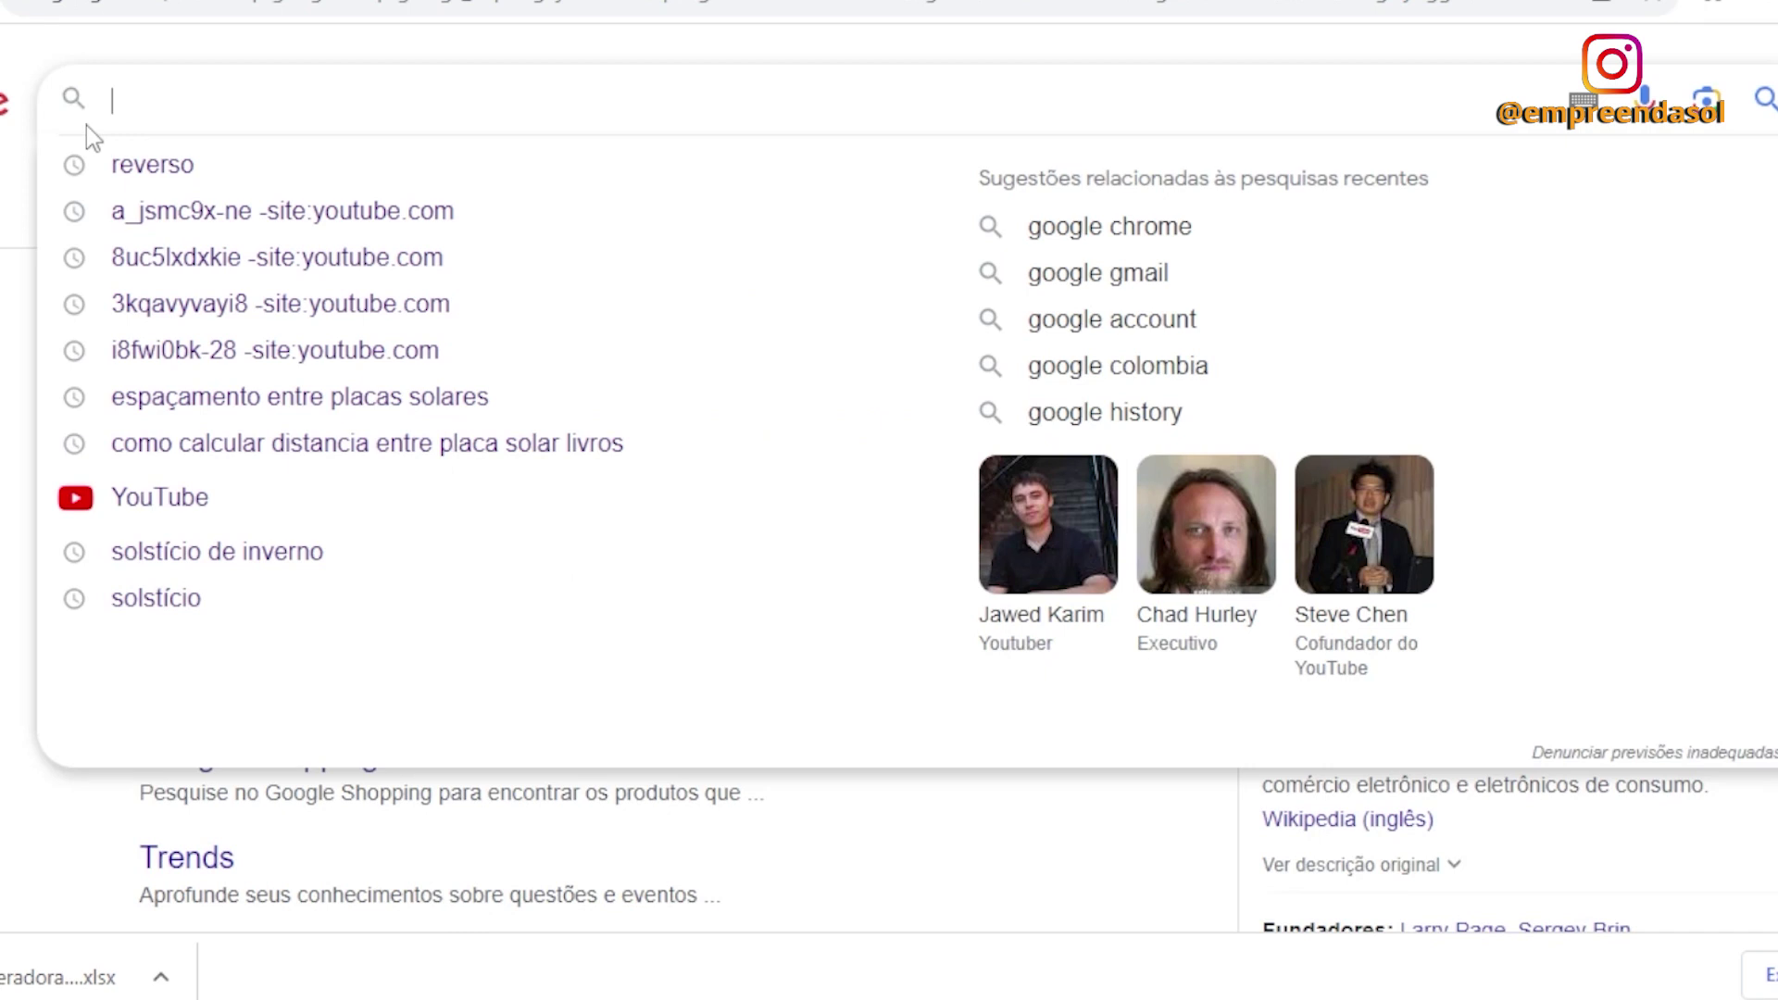
# Step: Search Google for "chagpt" and open the ChatGPT site from the results
pyautogui.write('chag')
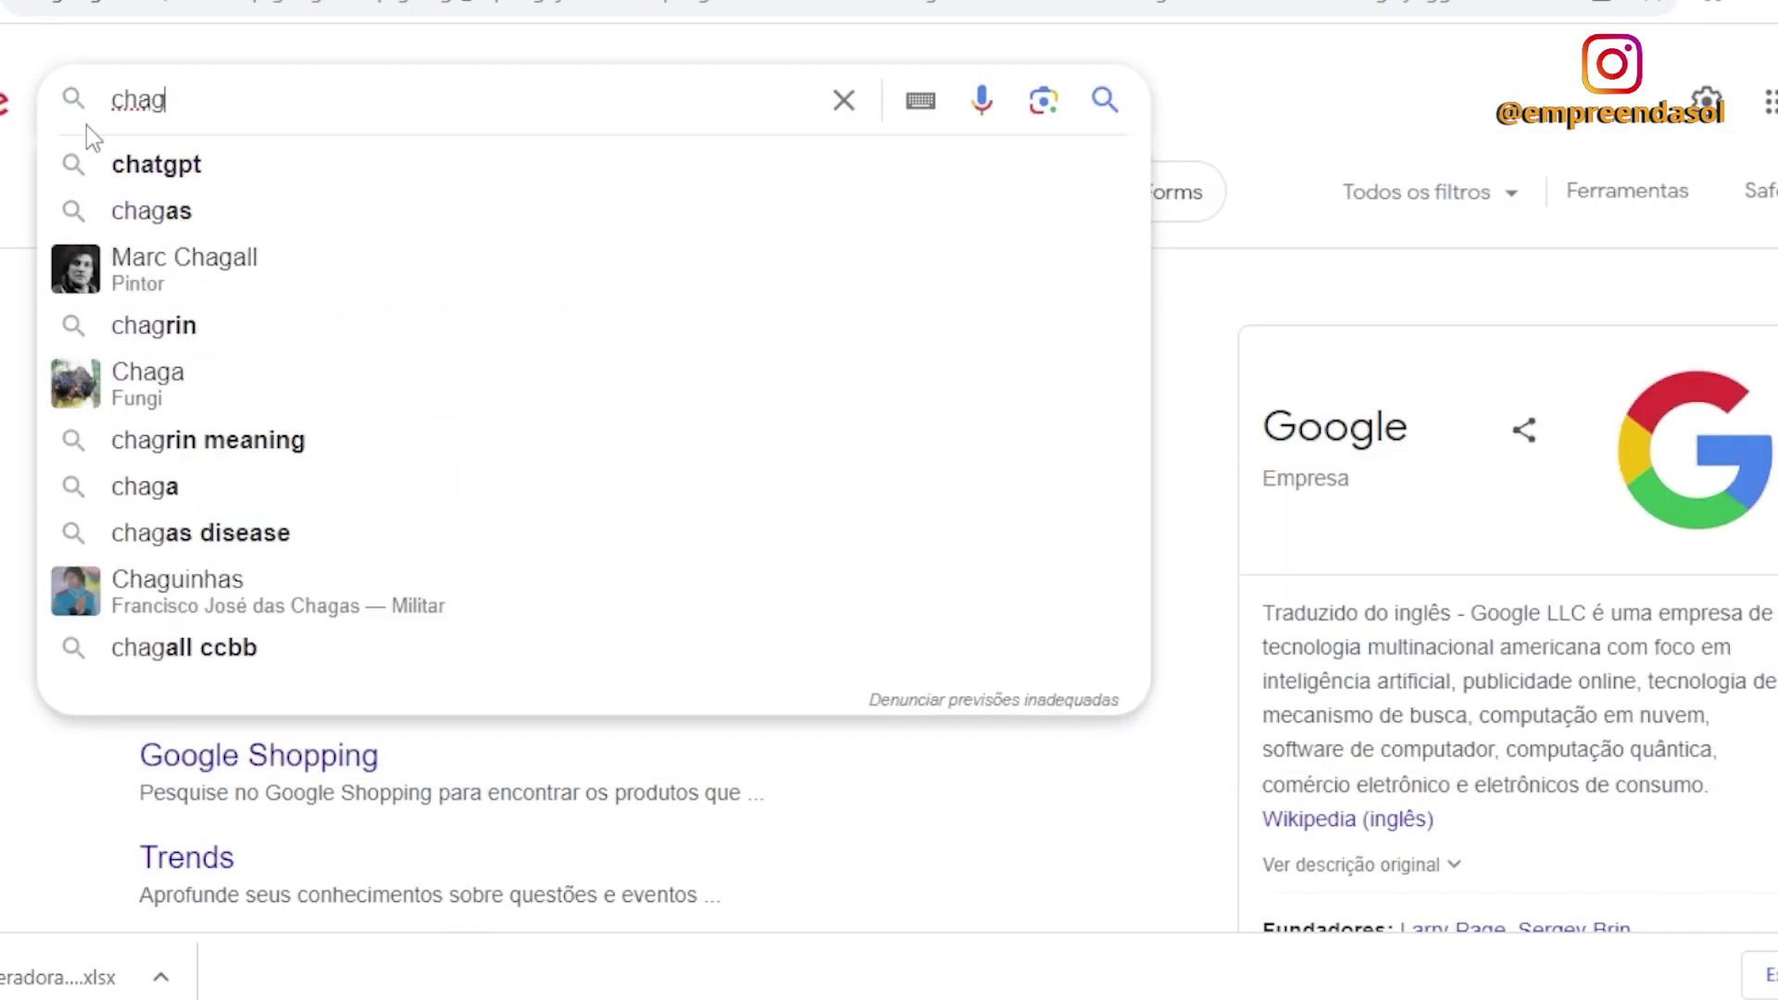
pyautogui.write('pt')
pyautogui.press('Return')
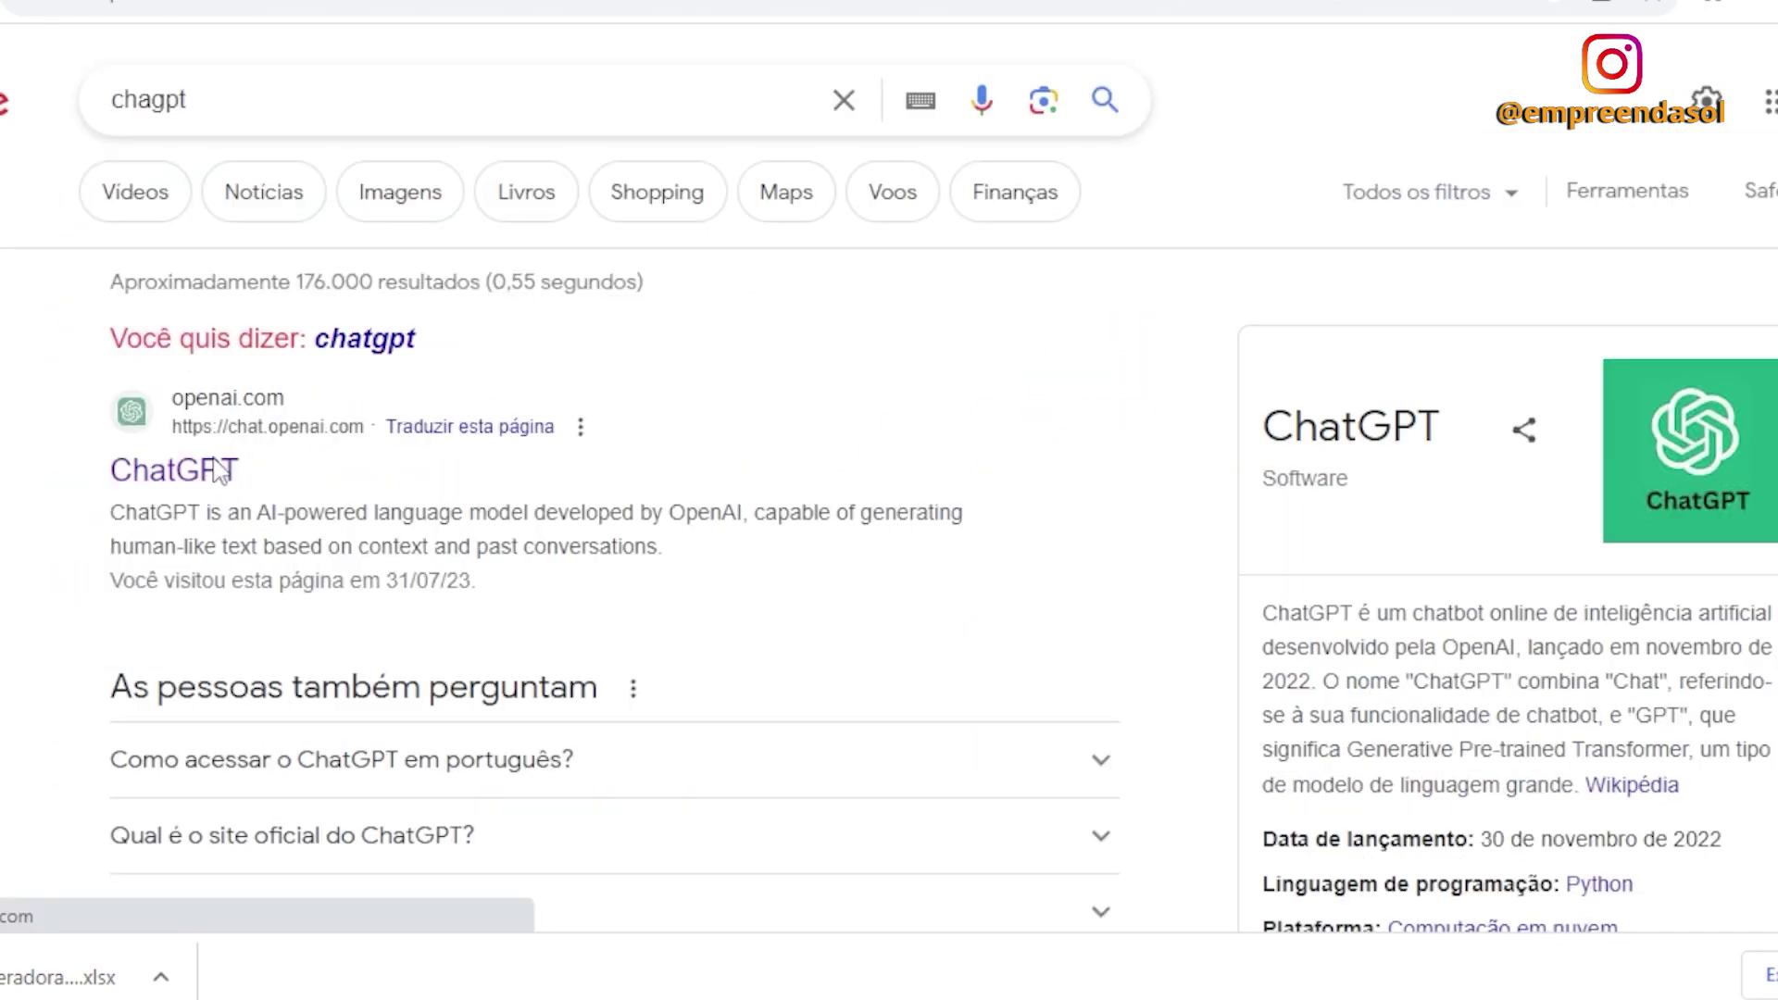
pyautogui.click(220, 470)
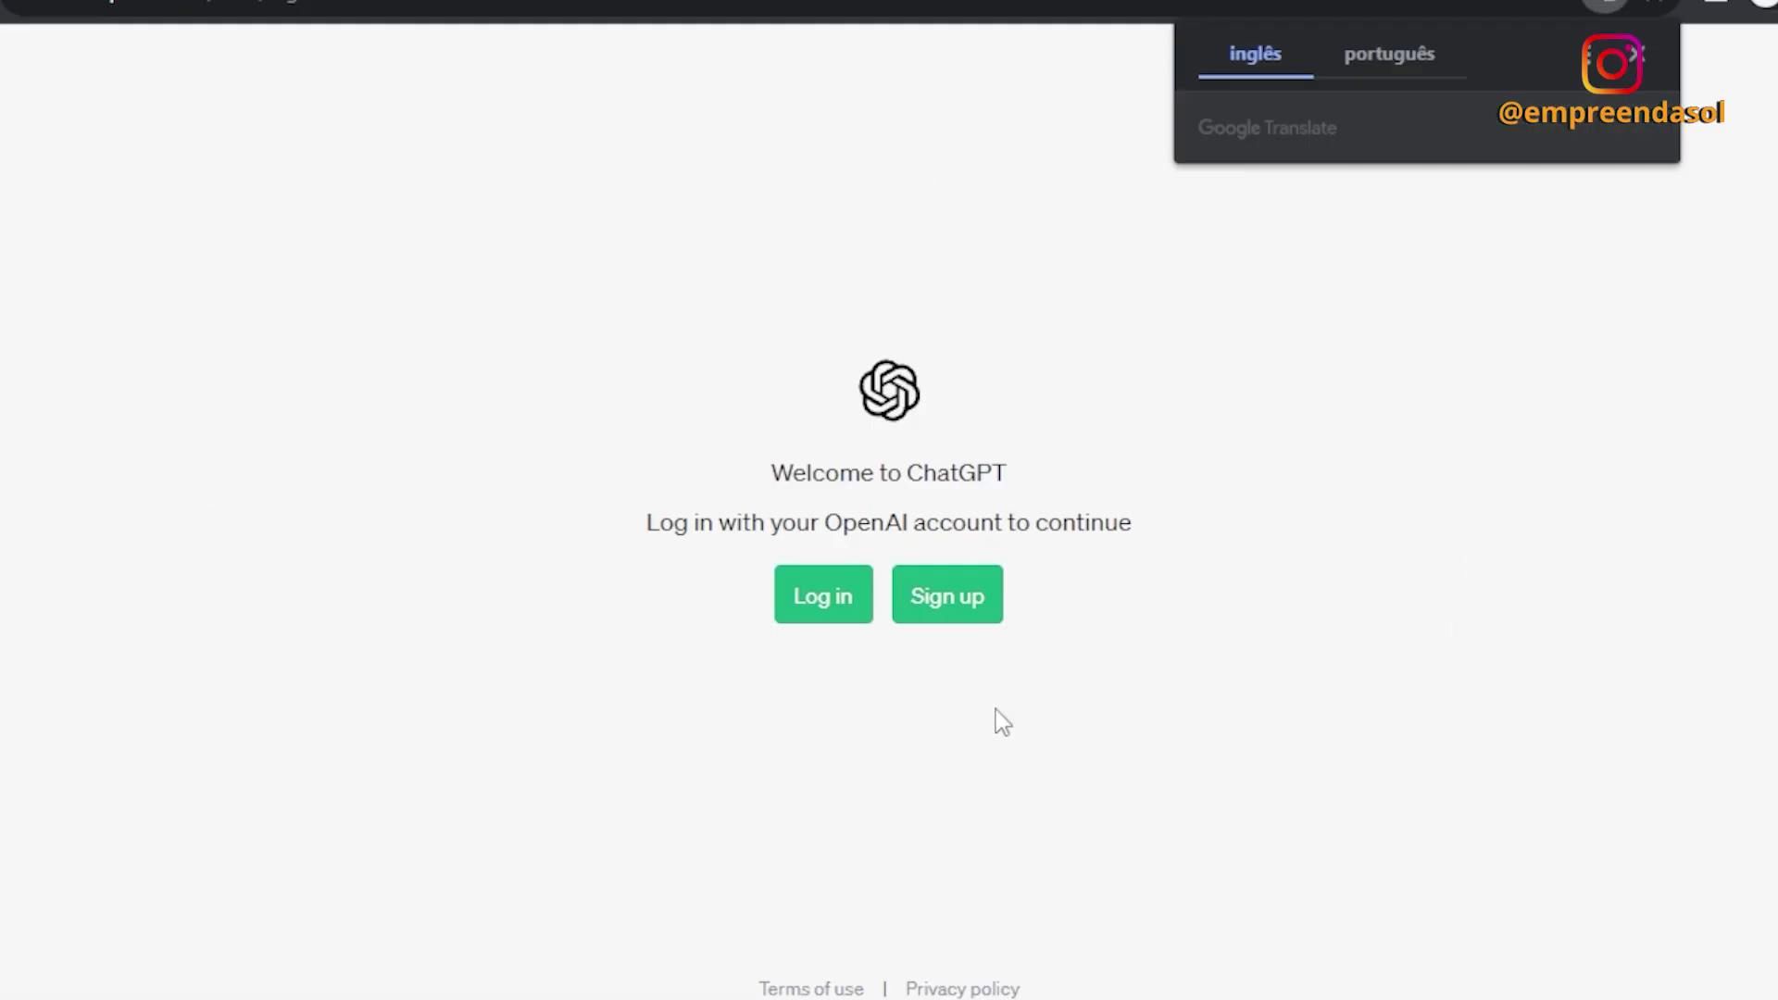
# Step: Open the ChatGPT account sign-up form and look over its registration options
pyautogui.click(965, 609)
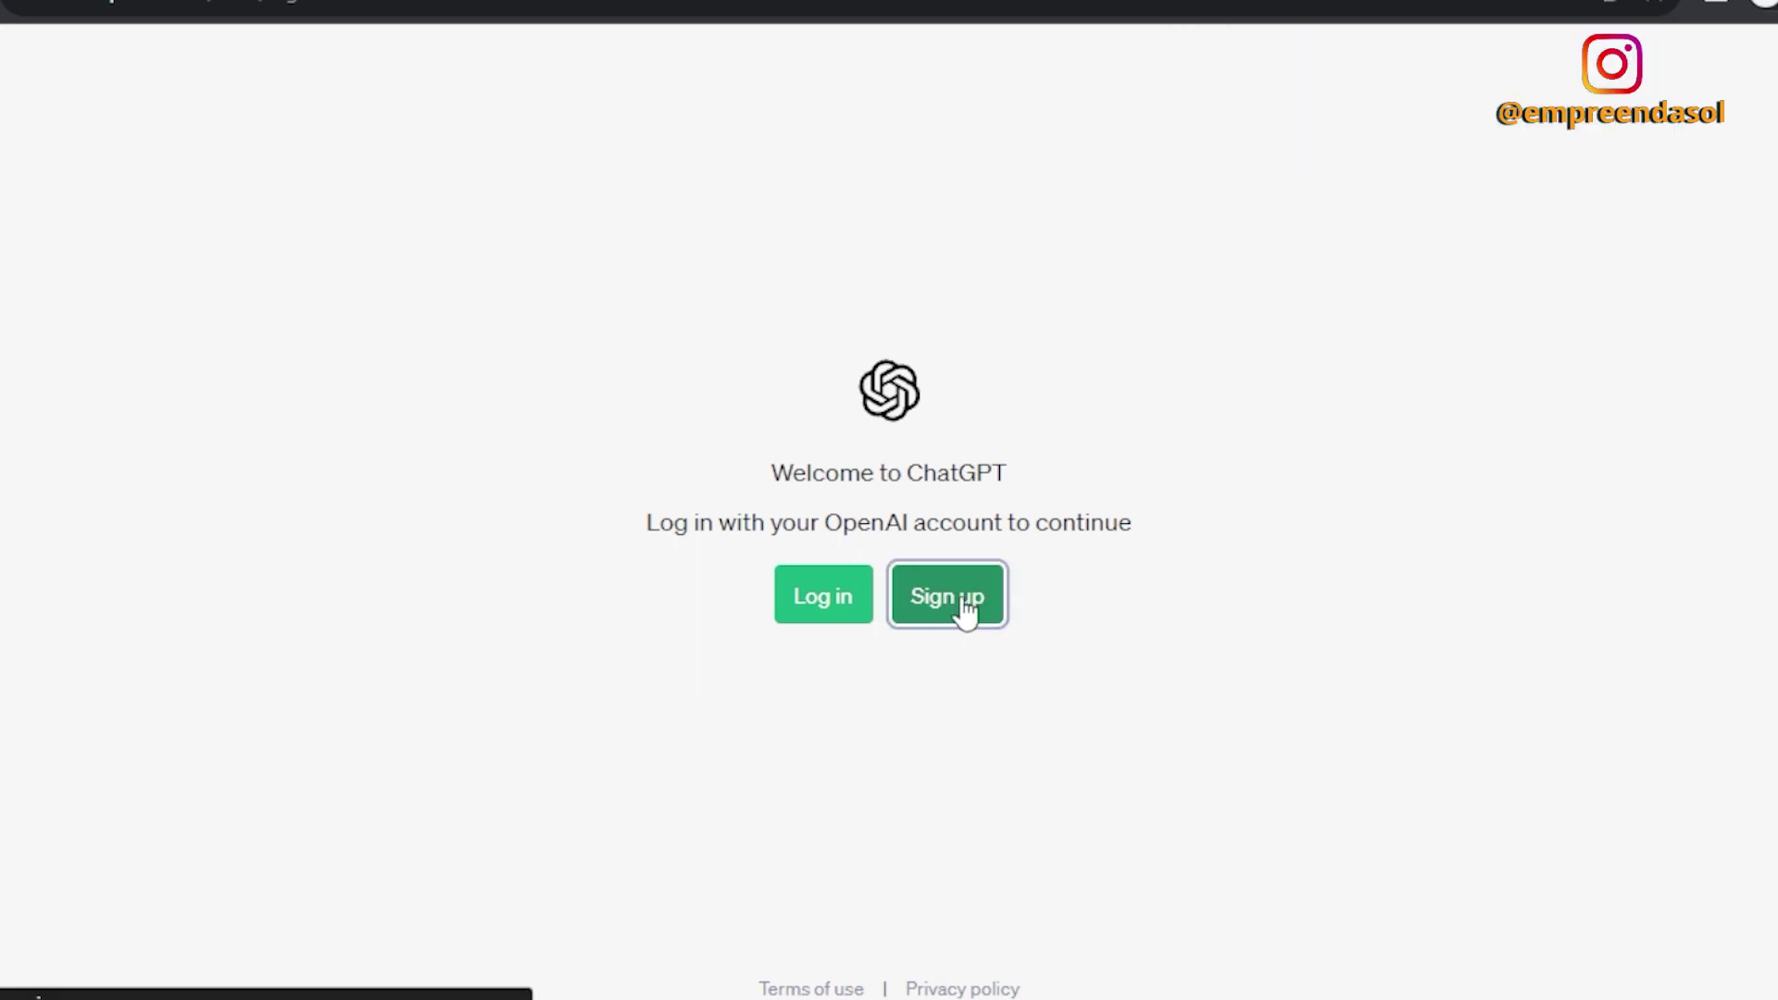
pyautogui.scroll(-5, 963, 597)
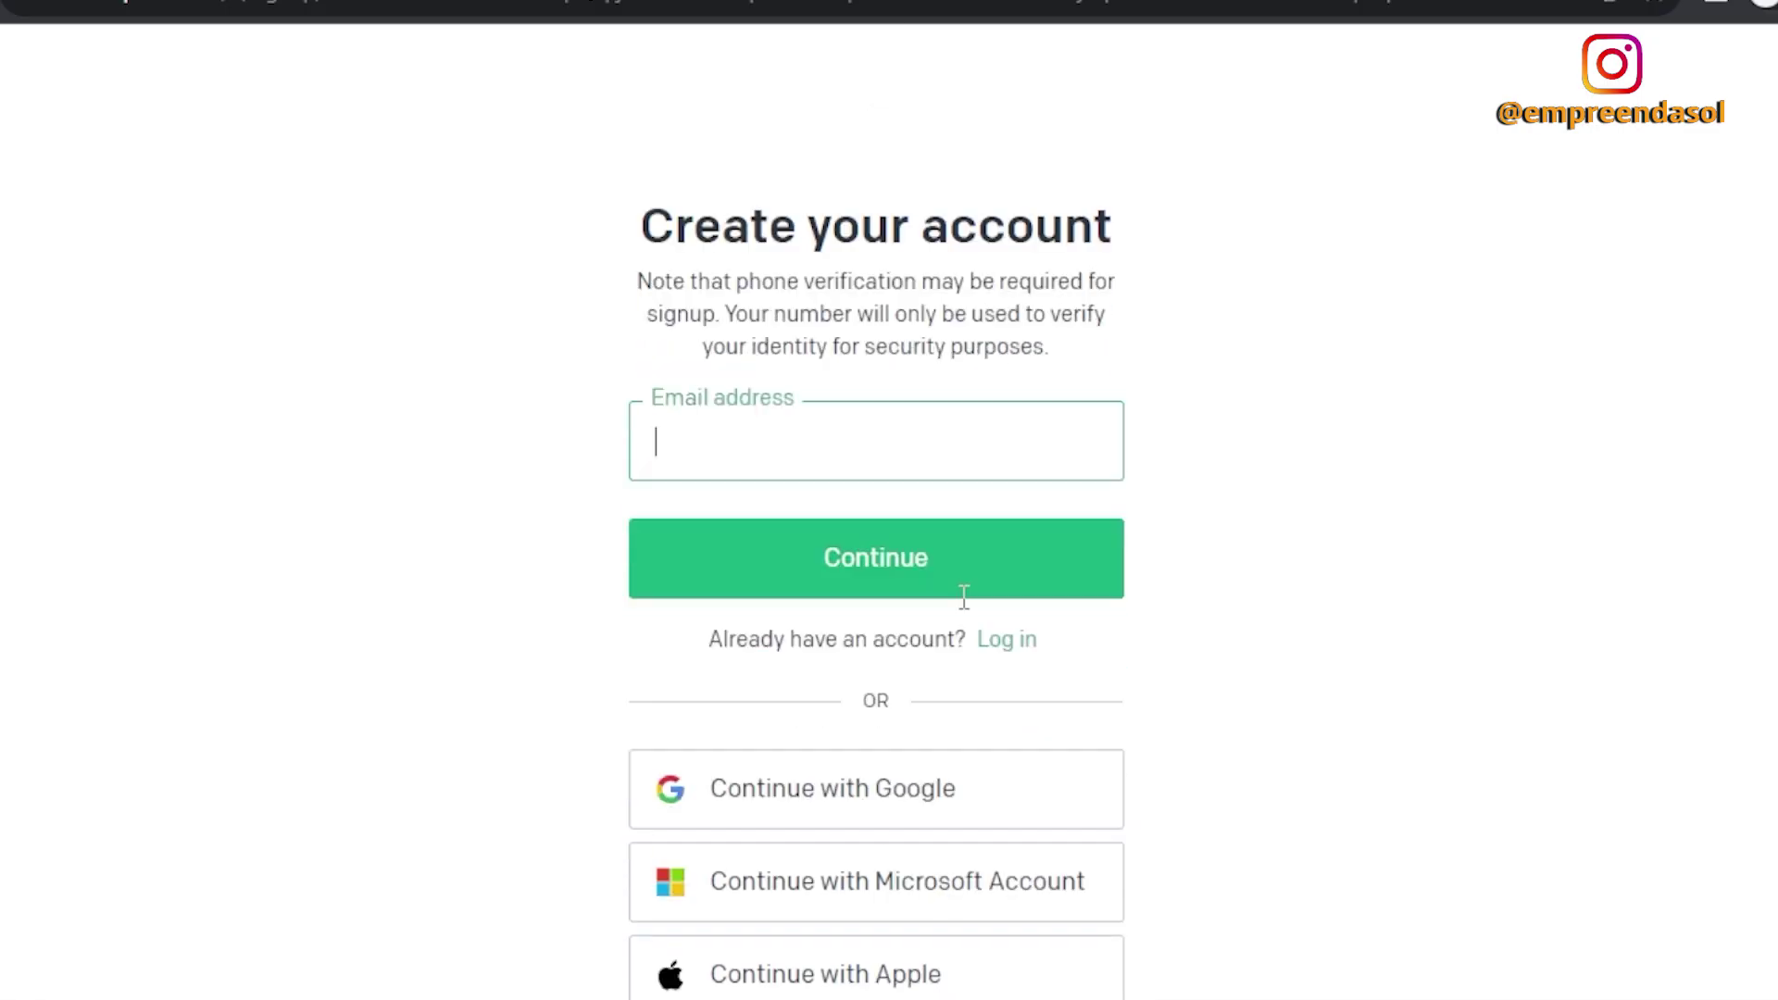
pyautogui.scroll(5, 704, 481)
pyautogui.scroll(-5, 686, 436)
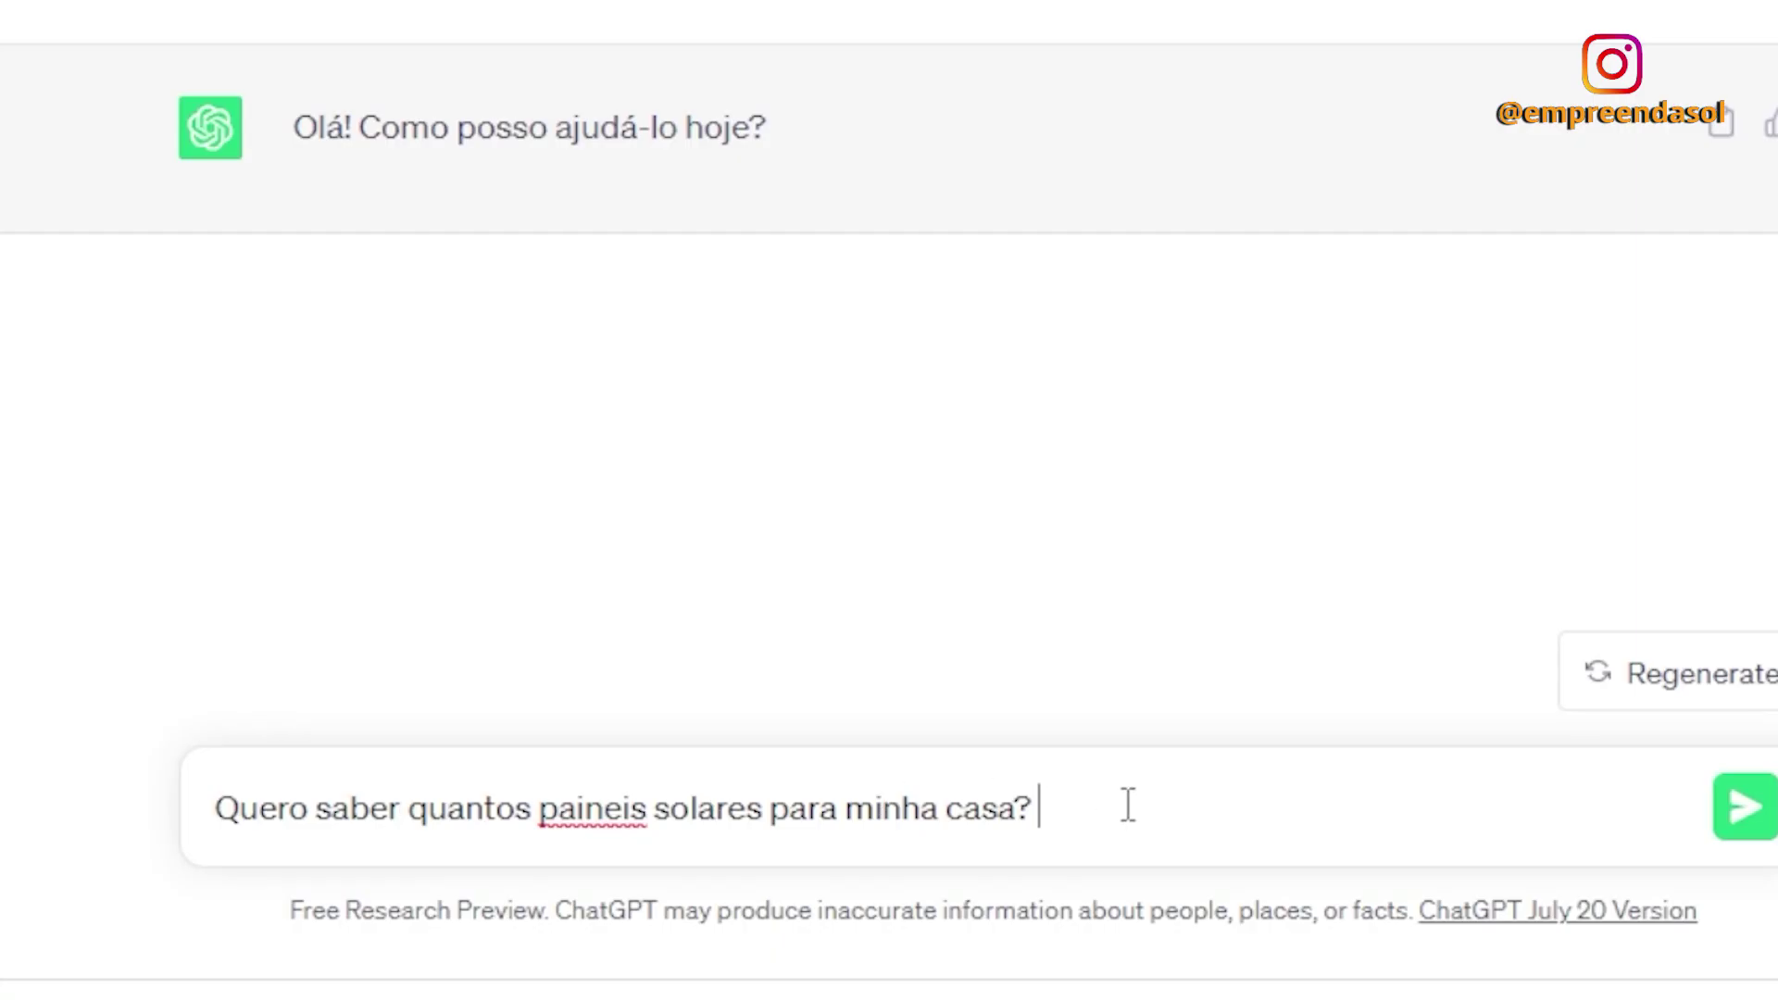
# Step: Send the question "Quero saber quantos paineis solares para minha casa?" and review the energy consumption factor in the reply
pyautogui.press('Return')
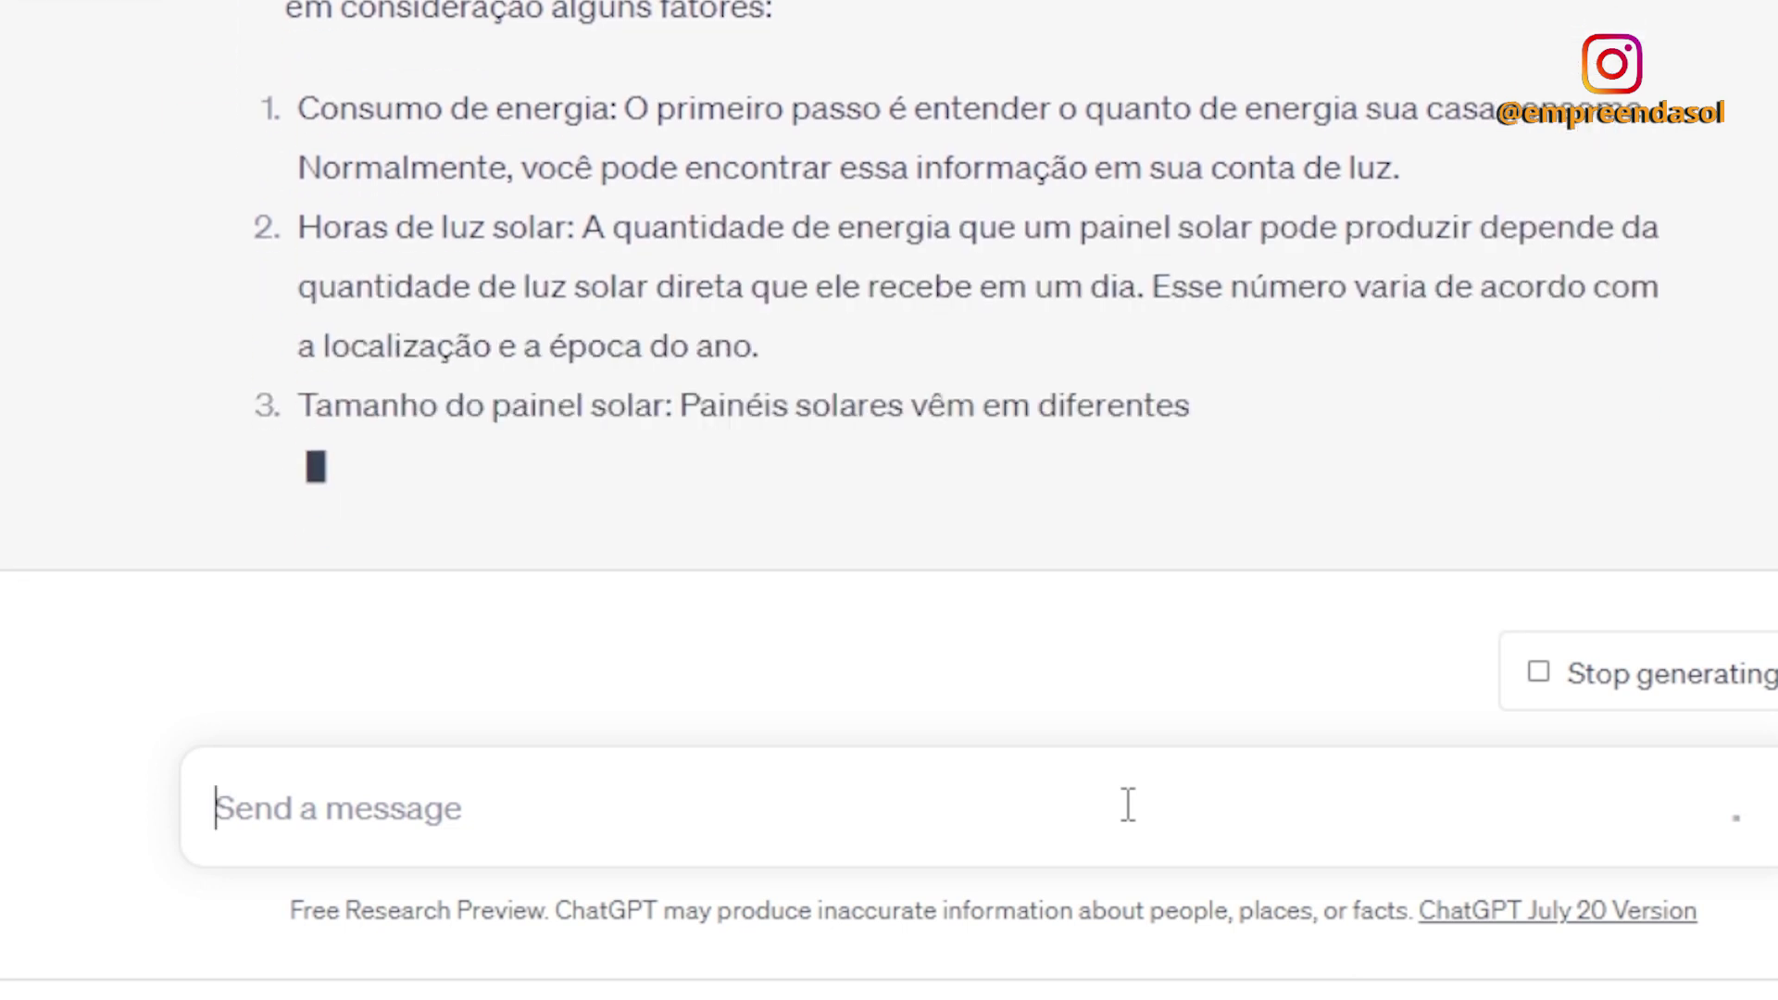
pyautogui.scroll(2, 1075, 524)
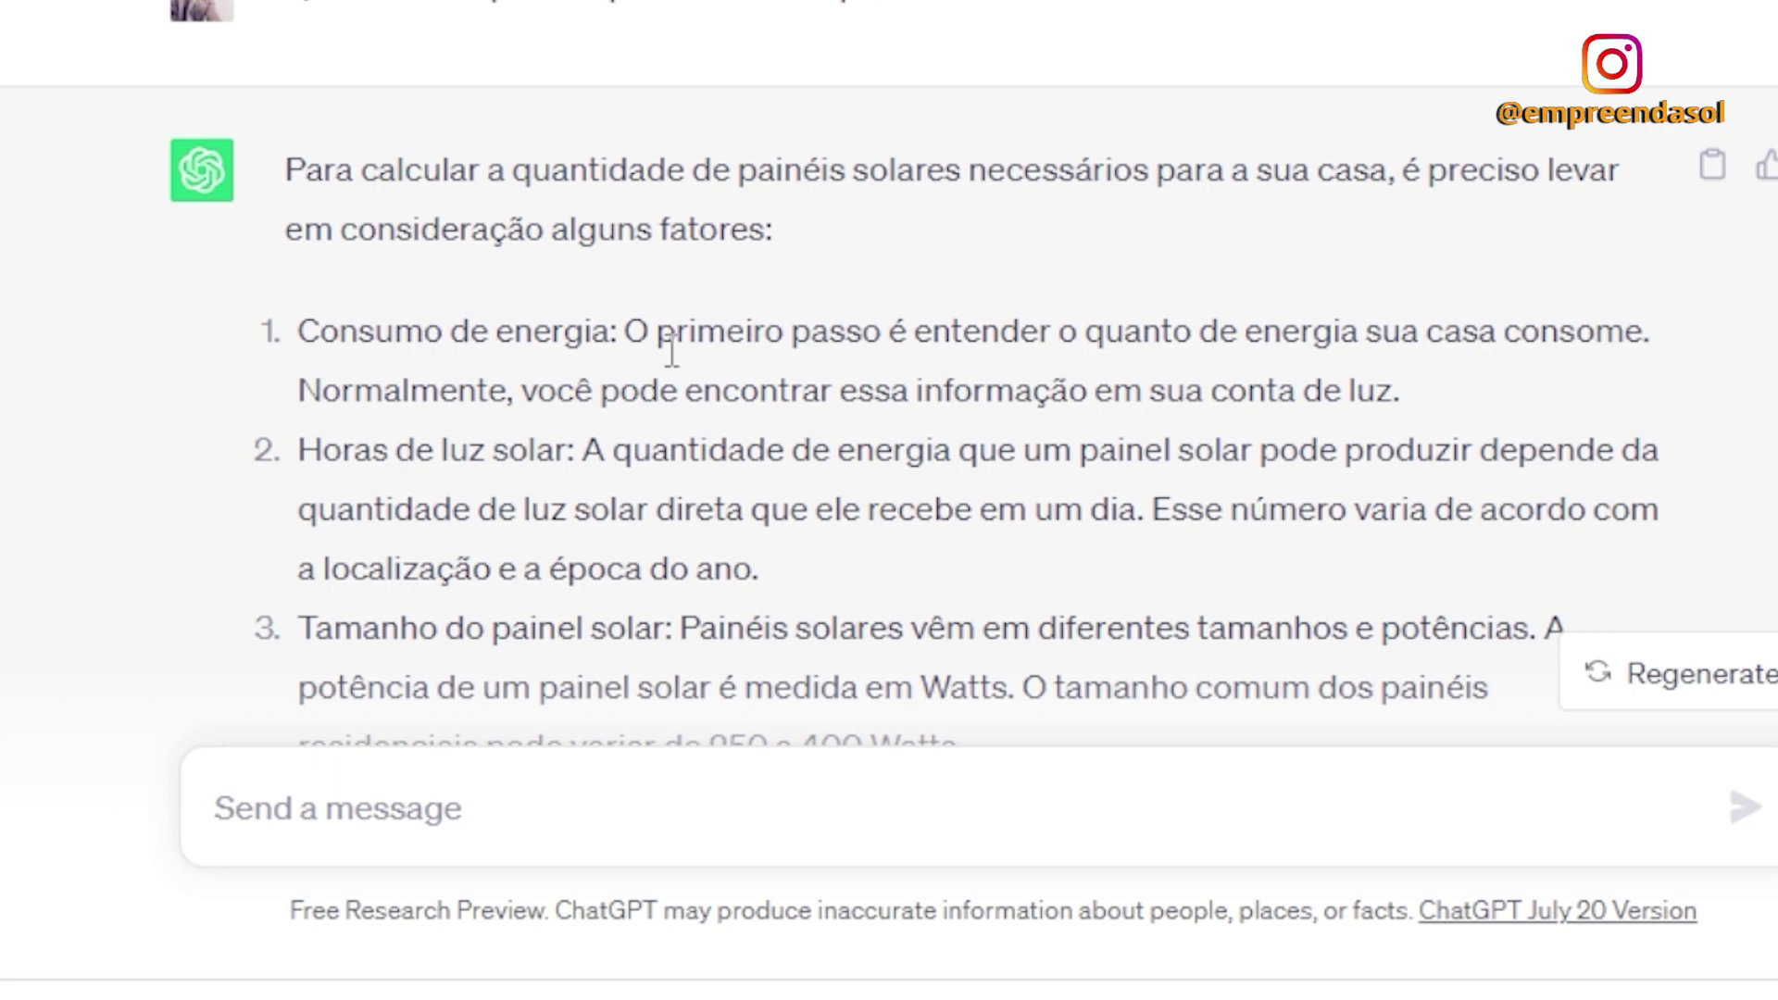
pyautogui.moveTo(490, 344); pyautogui.dragTo(553, 345)
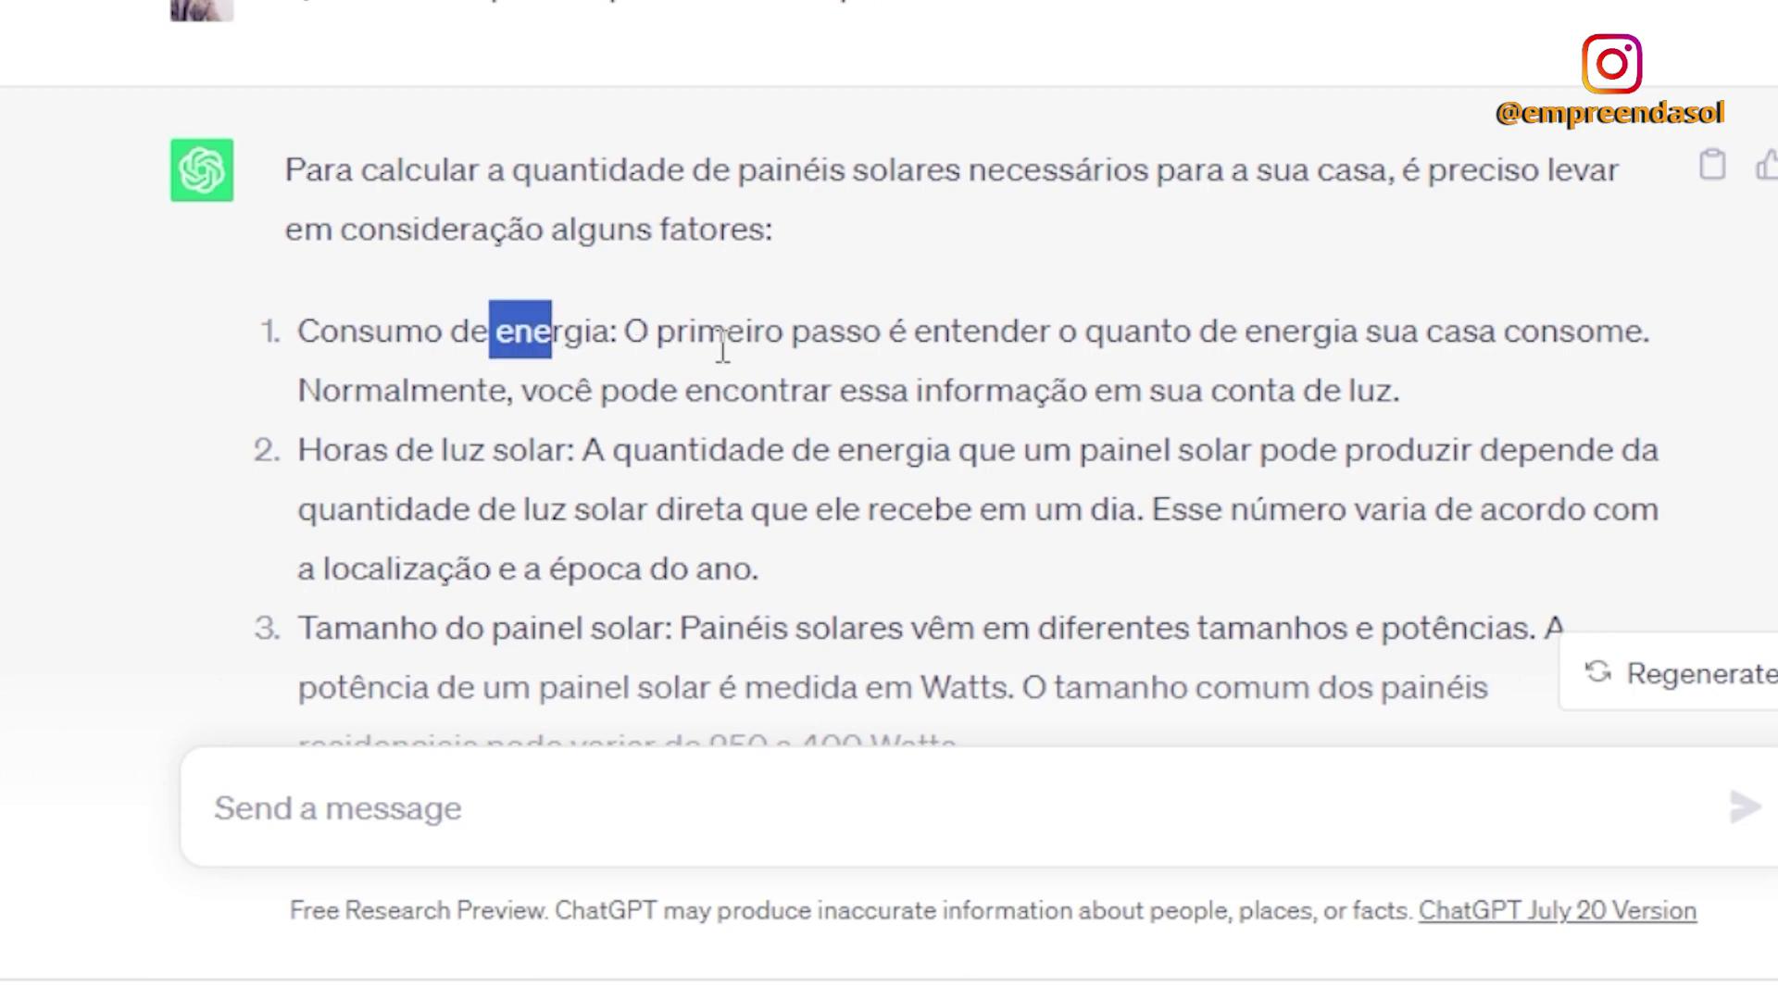
pyautogui.click(1484, 379)
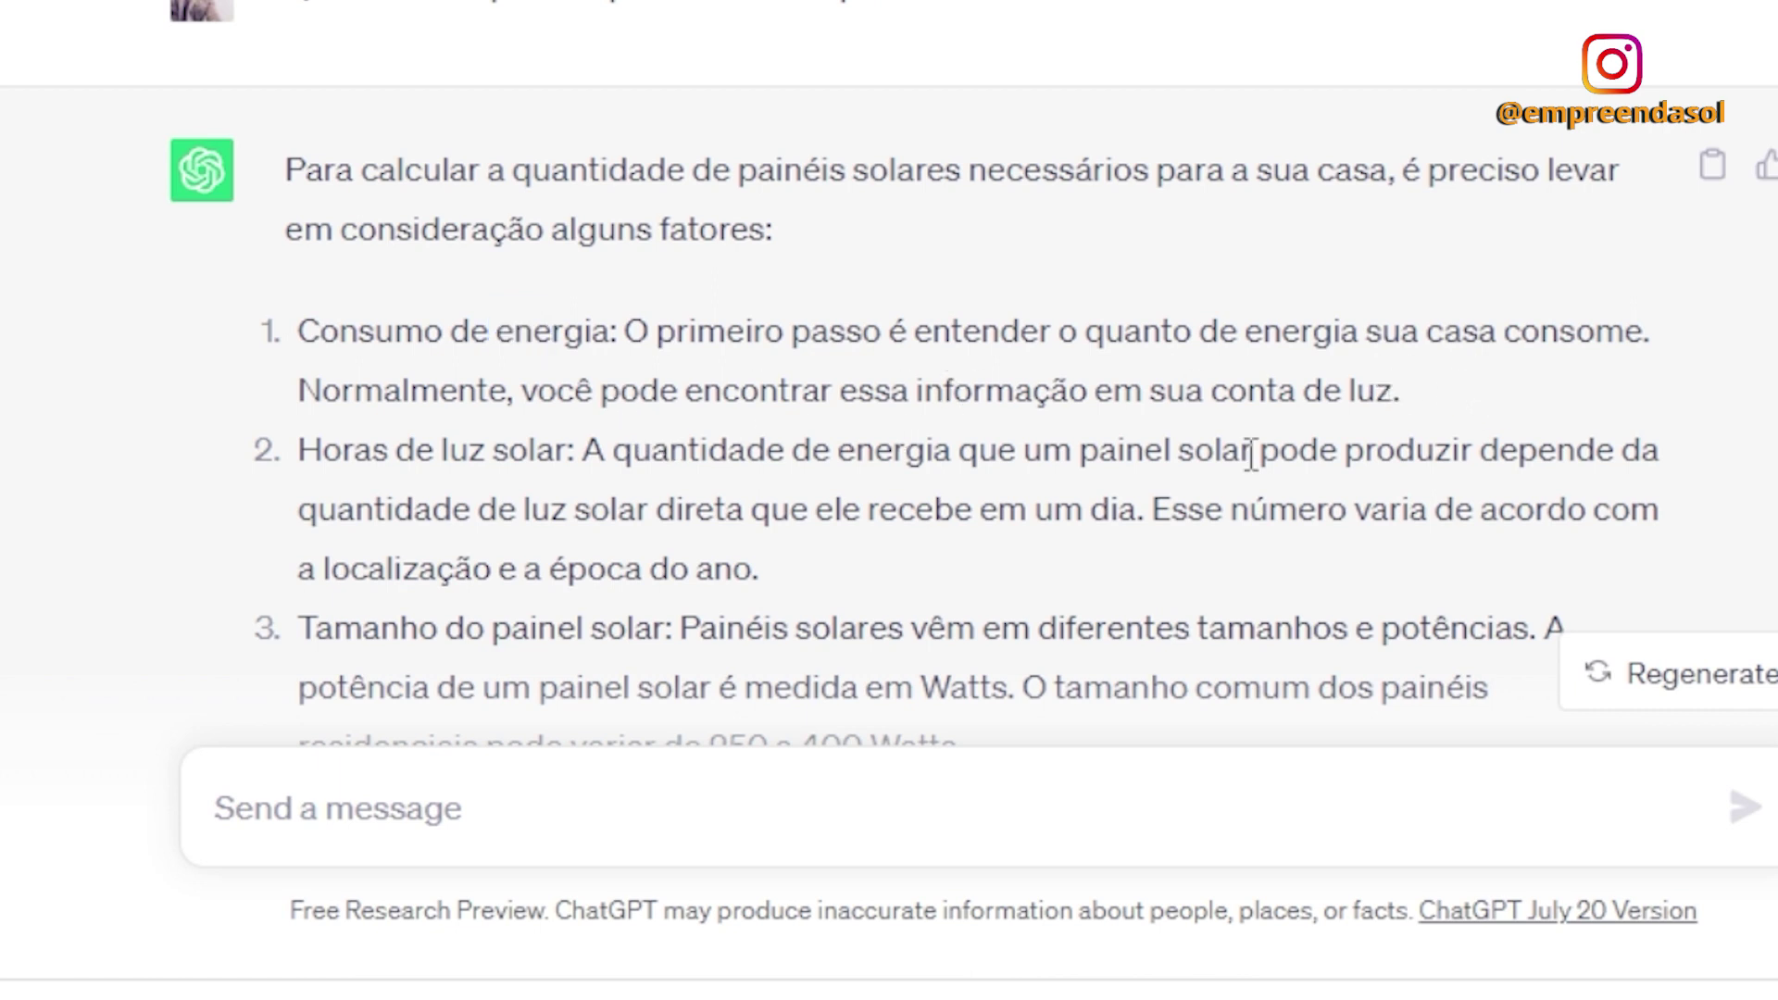
pyautogui.moveTo(1400, 390); pyautogui.dragTo(660, 382)
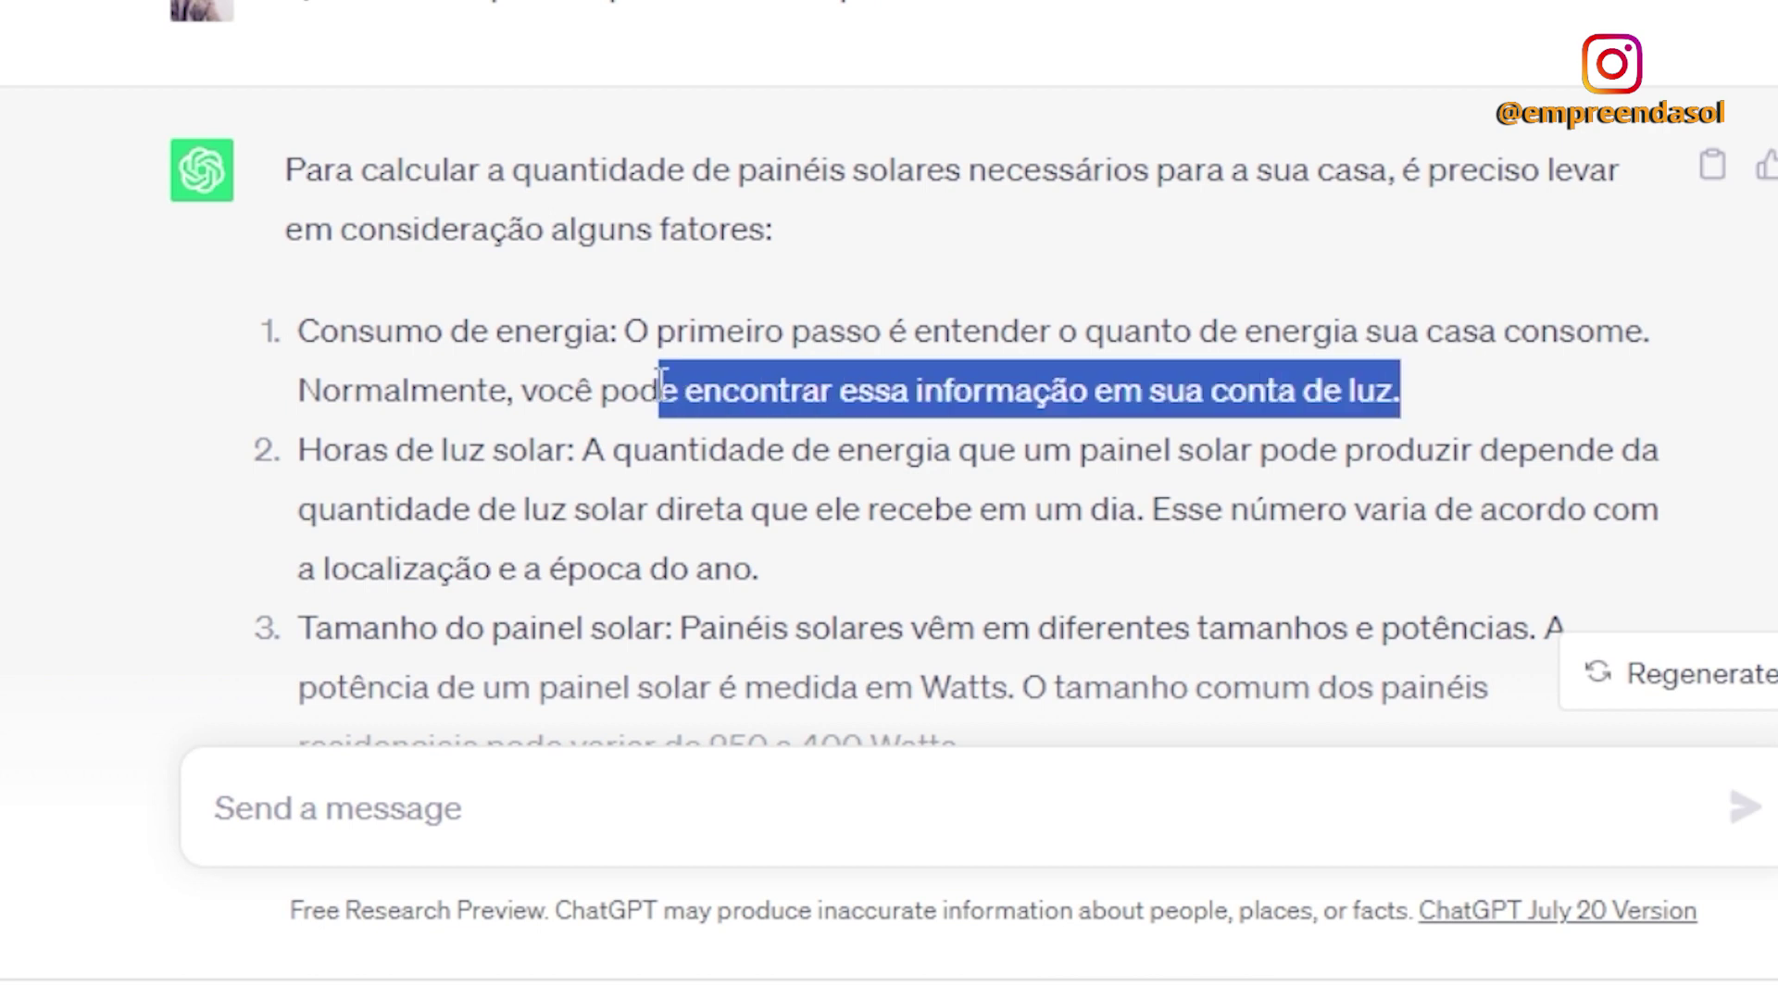
pyautogui.click(358, 451)
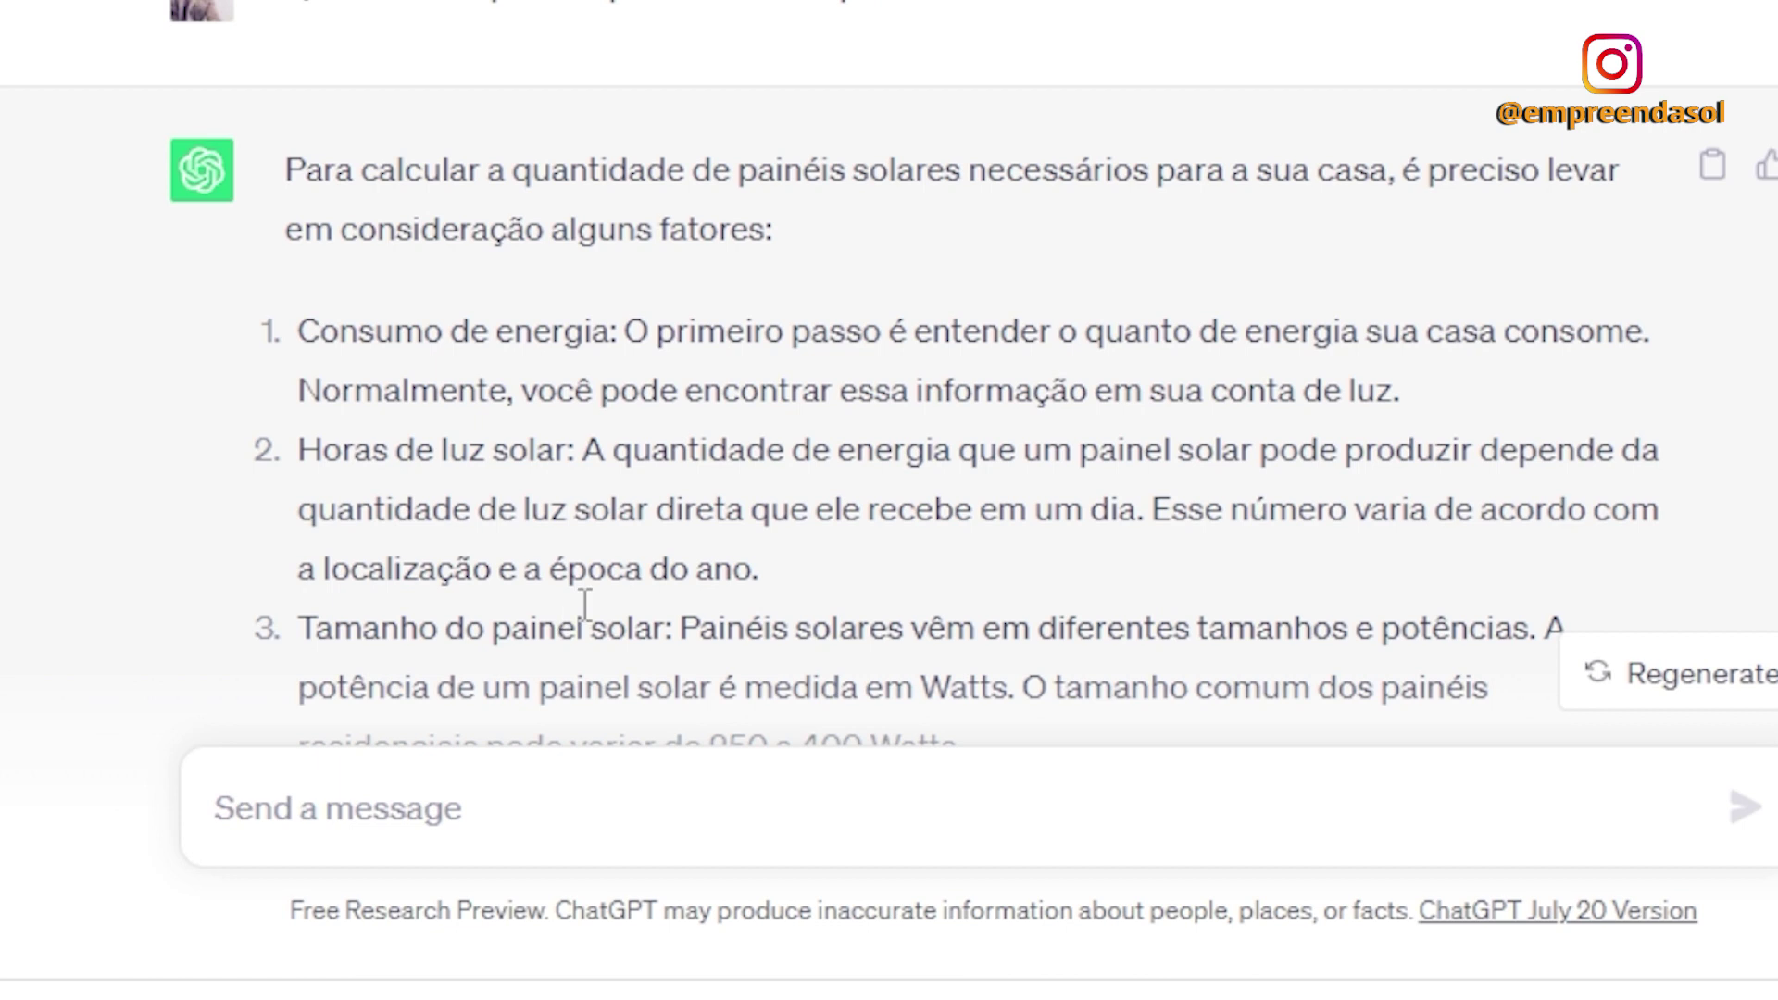
# Step: Examine the reply's sunlight hours and panel size factors and its simplified formula for the number of panels
pyautogui.moveTo(755, 570); pyautogui.dragTo(604, 585)
pyautogui.scroll(-2, 604, 585)
pyautogui.click(427, 426)
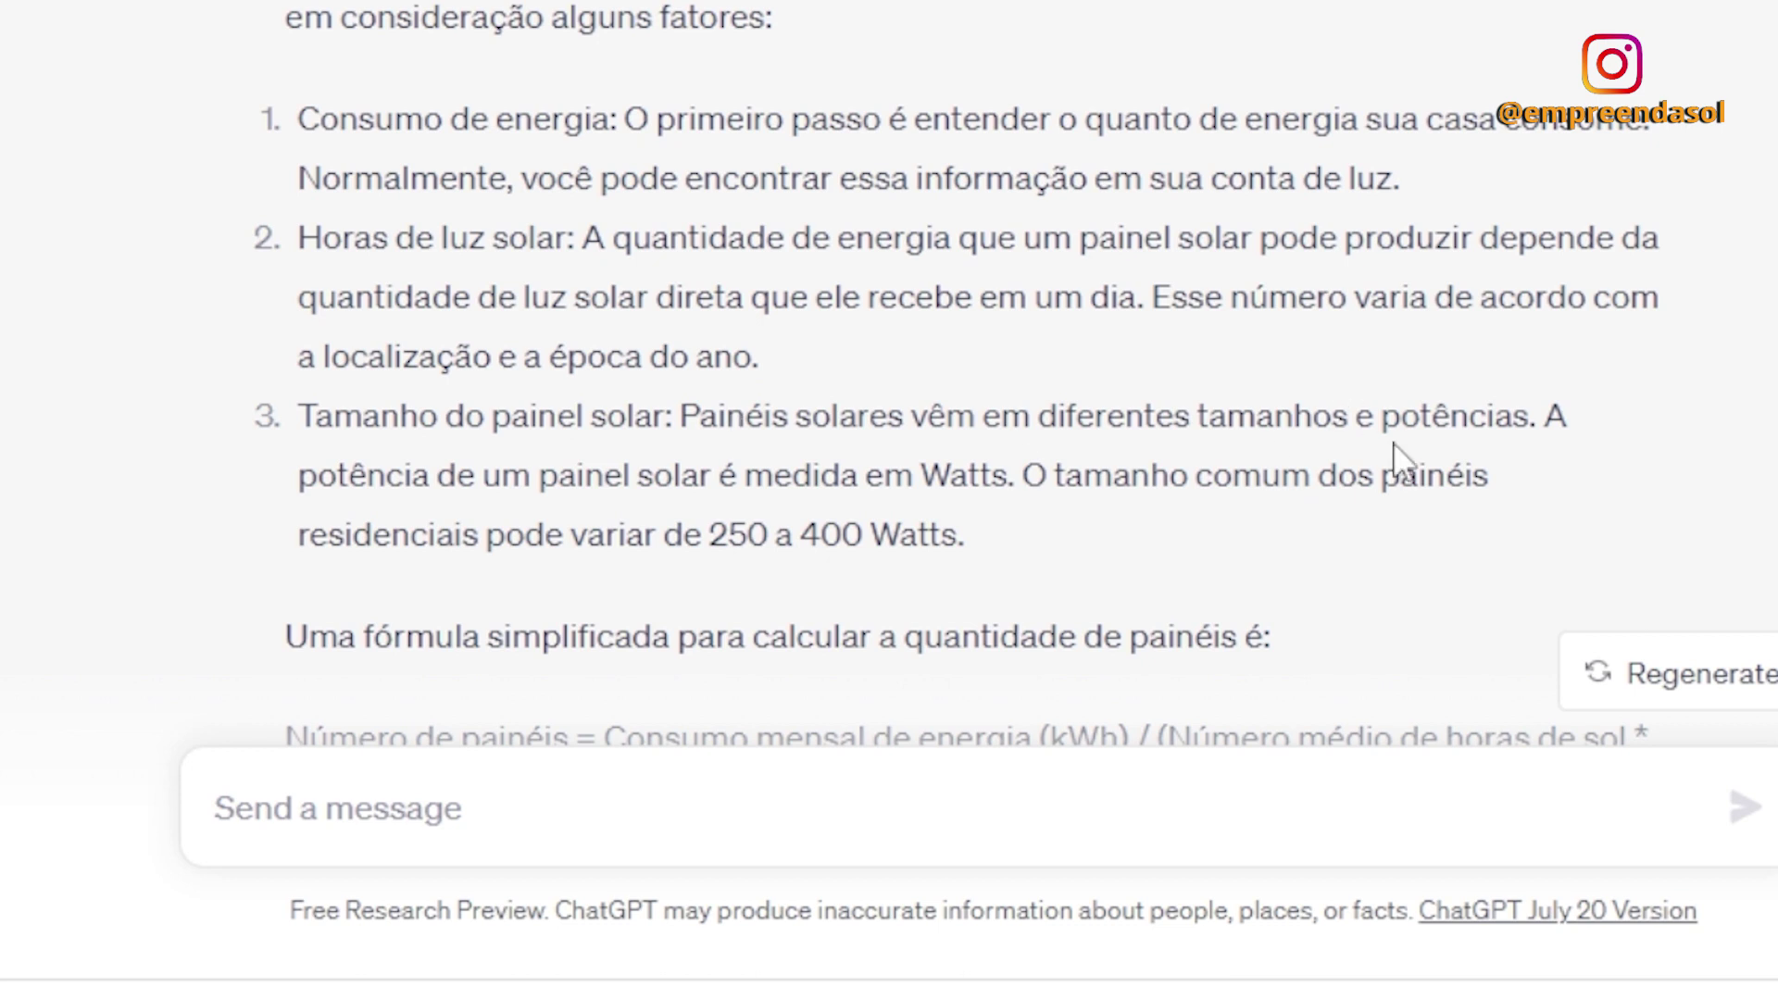
pyautogui.moveTo(537, 475); pyautogui.dragTo(751, 474)
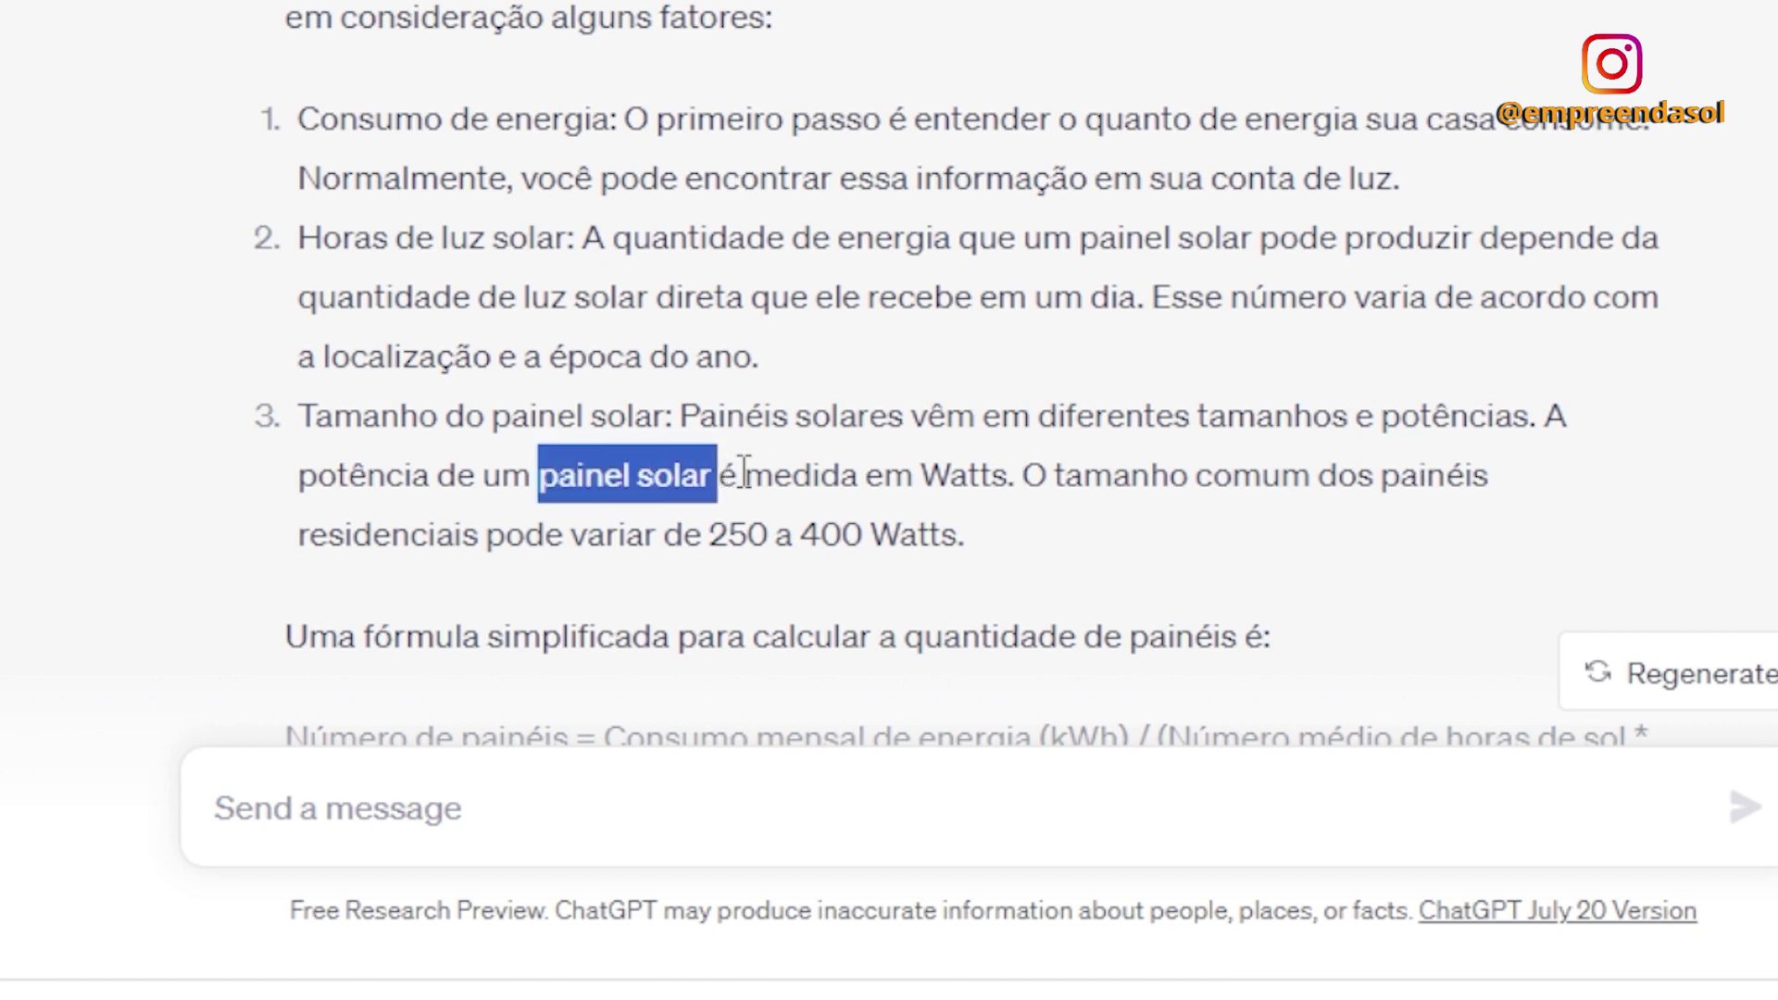
pyautogui.click(1241, 524)
pyautogui.moveTo(1461, 475); pyautogui.dragTo(1261, 486)
pyautogui.click(627, 537)
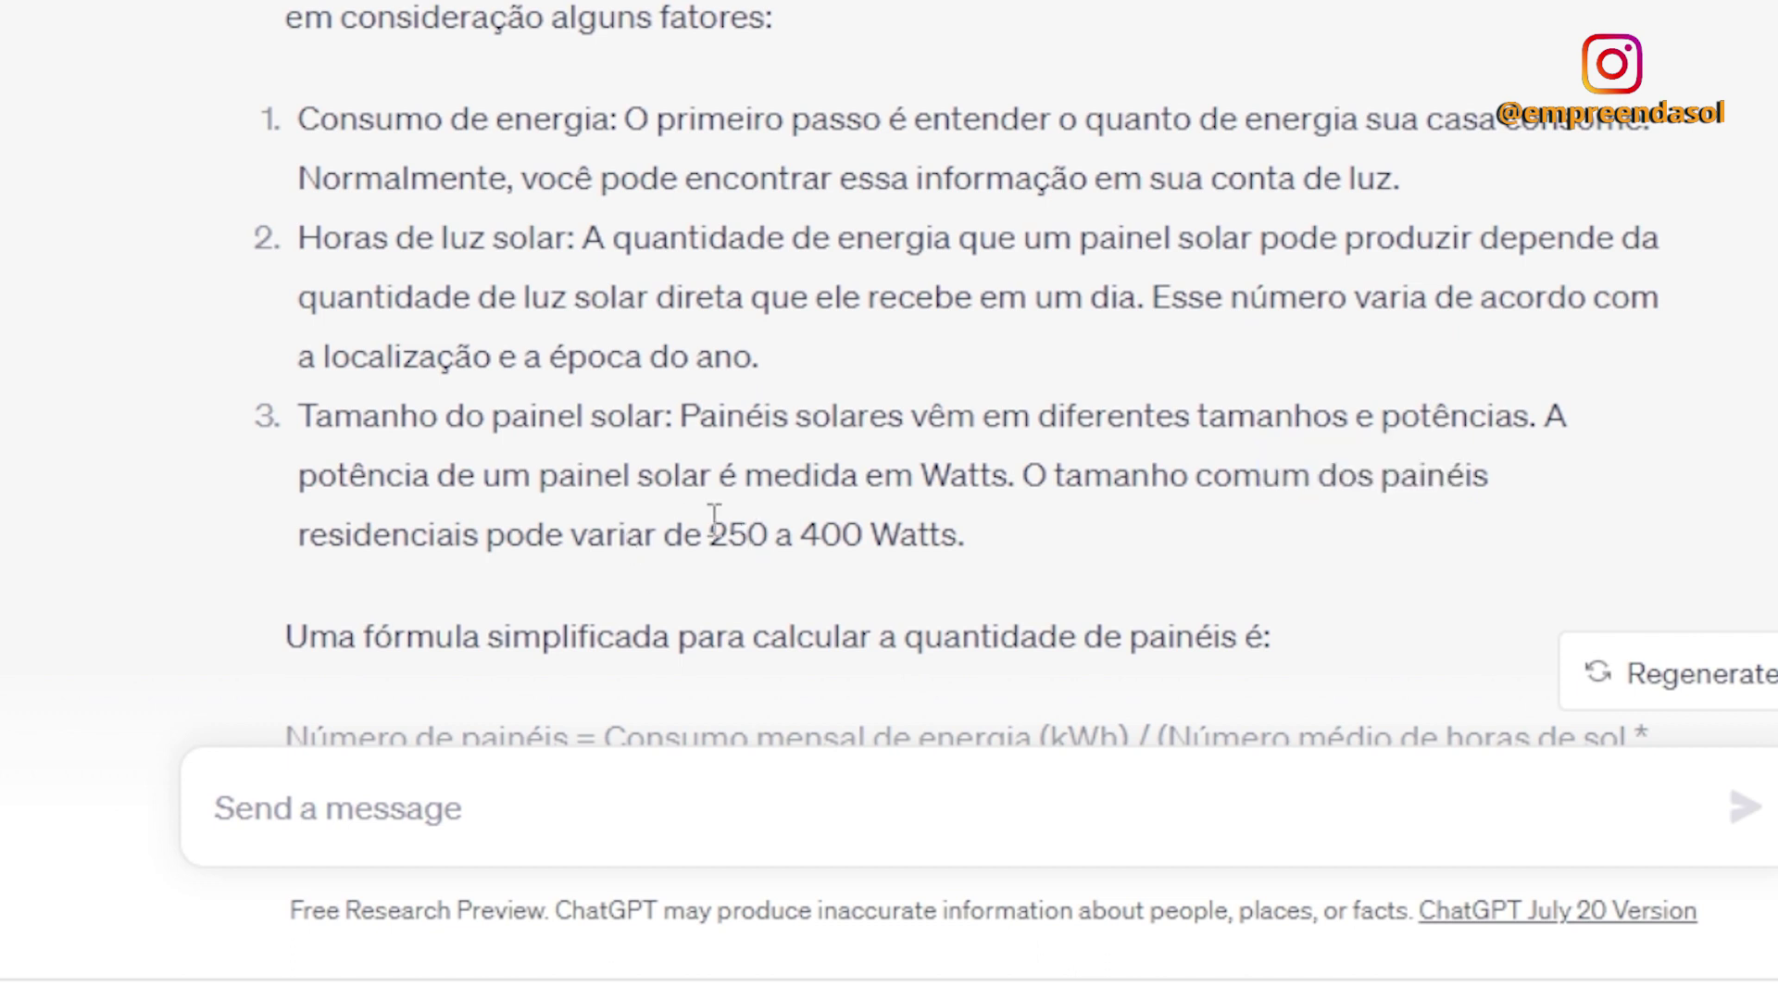
pyautogui.moveTo(783, 554); pyautogui.dragTo(727, 542)
pyautogui.moveTo(968, 542); pyautogui.dragTo(906, 536)
pyautogui.scroll(-2, 981, 477)
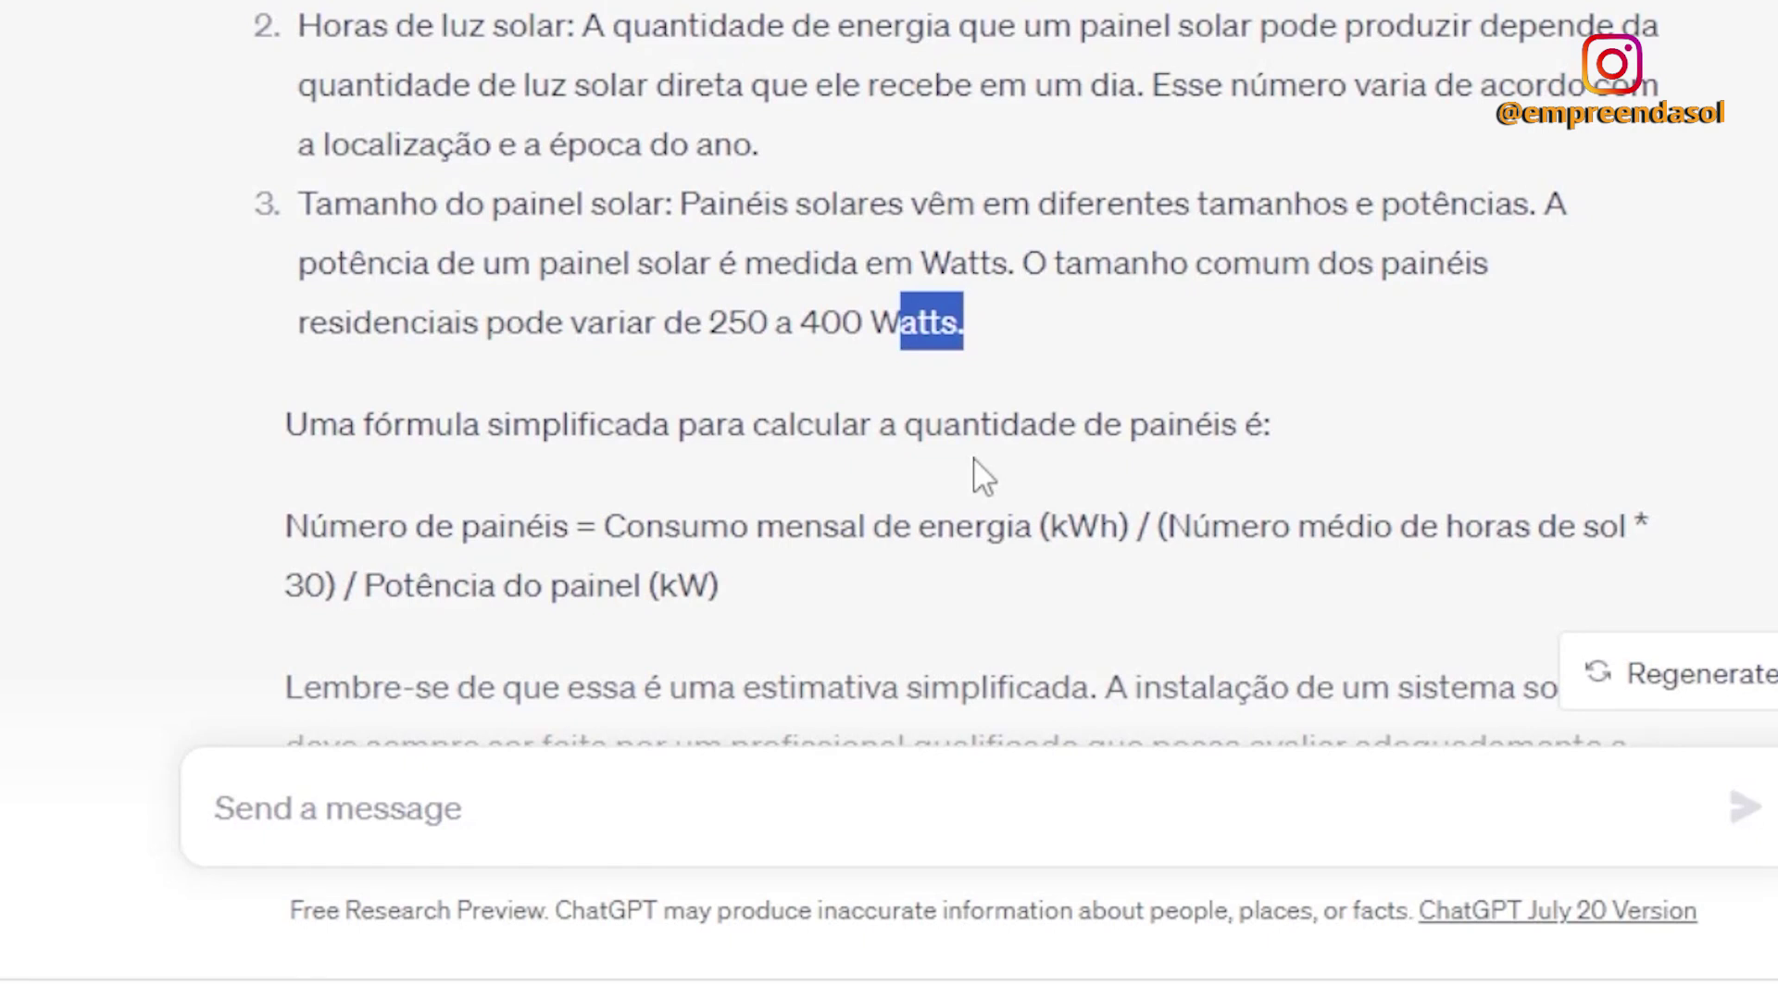
pyautogui.moveTo(1237, 424); pyautogui.dragTo(394, 424)
pyautogui.scroll(1, 928, 236)
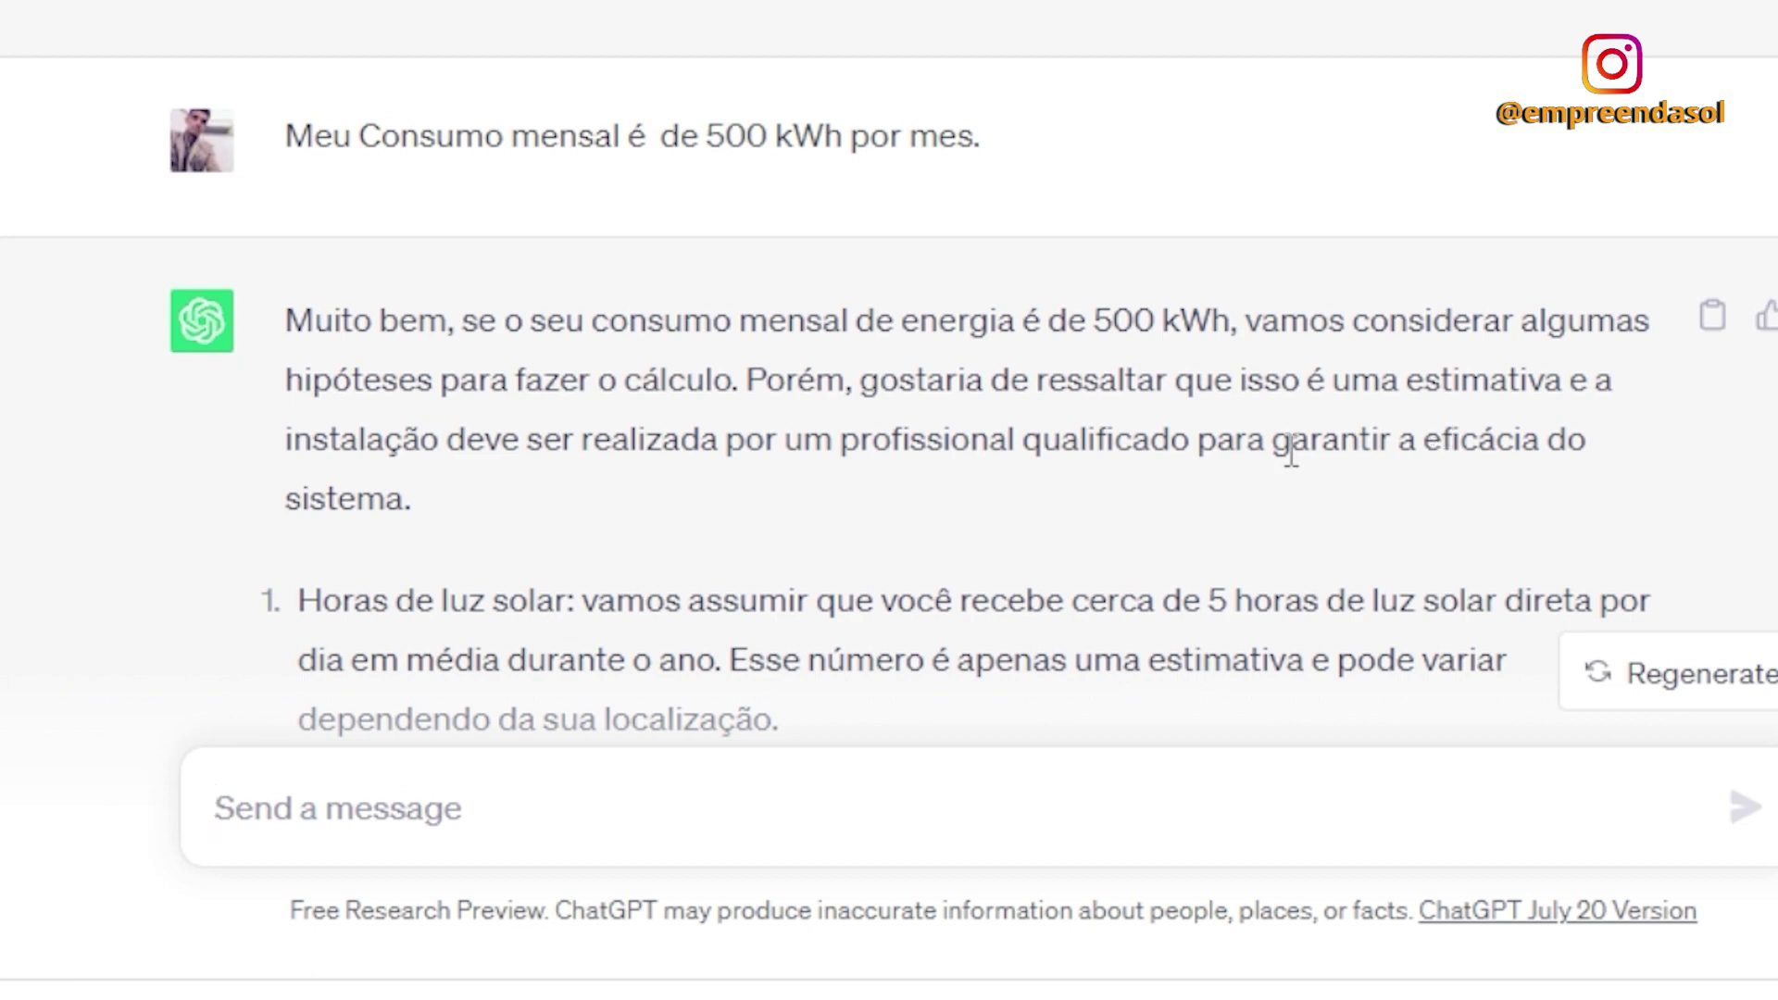
# Step: Examine the reply for the 500 kWh monthly consumption, including its assumptions, applied formula and resulting panel count
pyautogui.scroll(-2, 1296, 453)
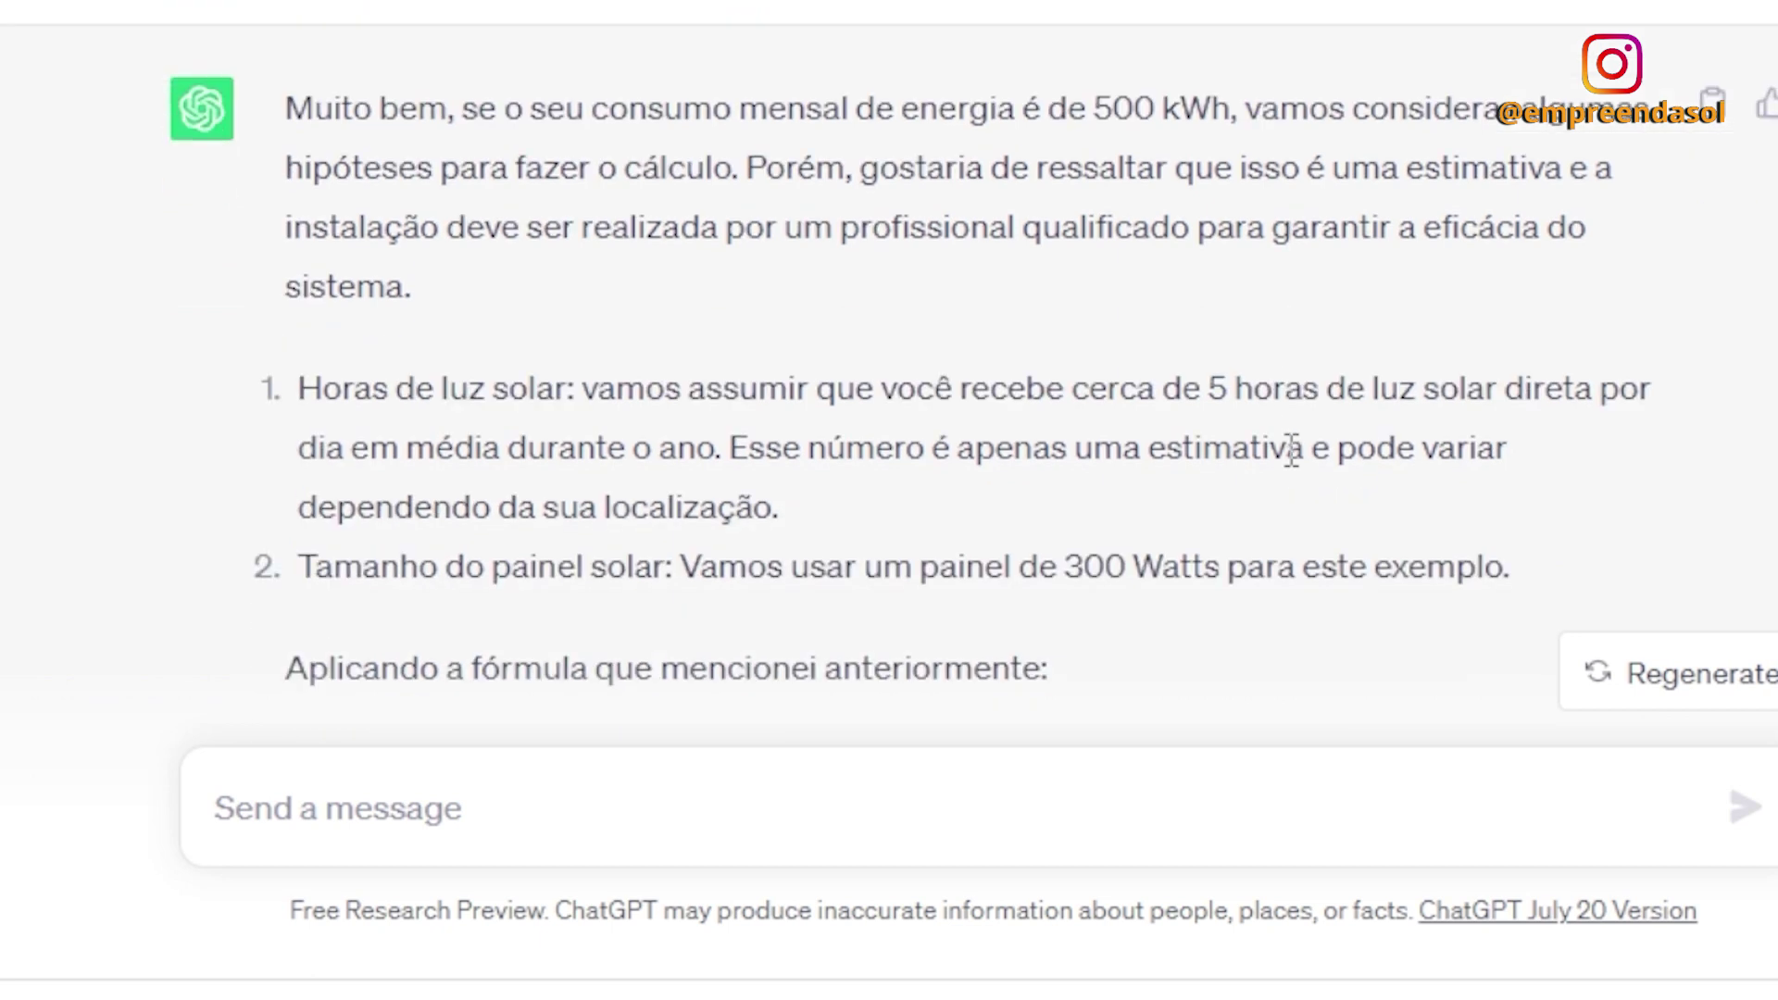
pyautogui.scroll(-2, 1293, 455)
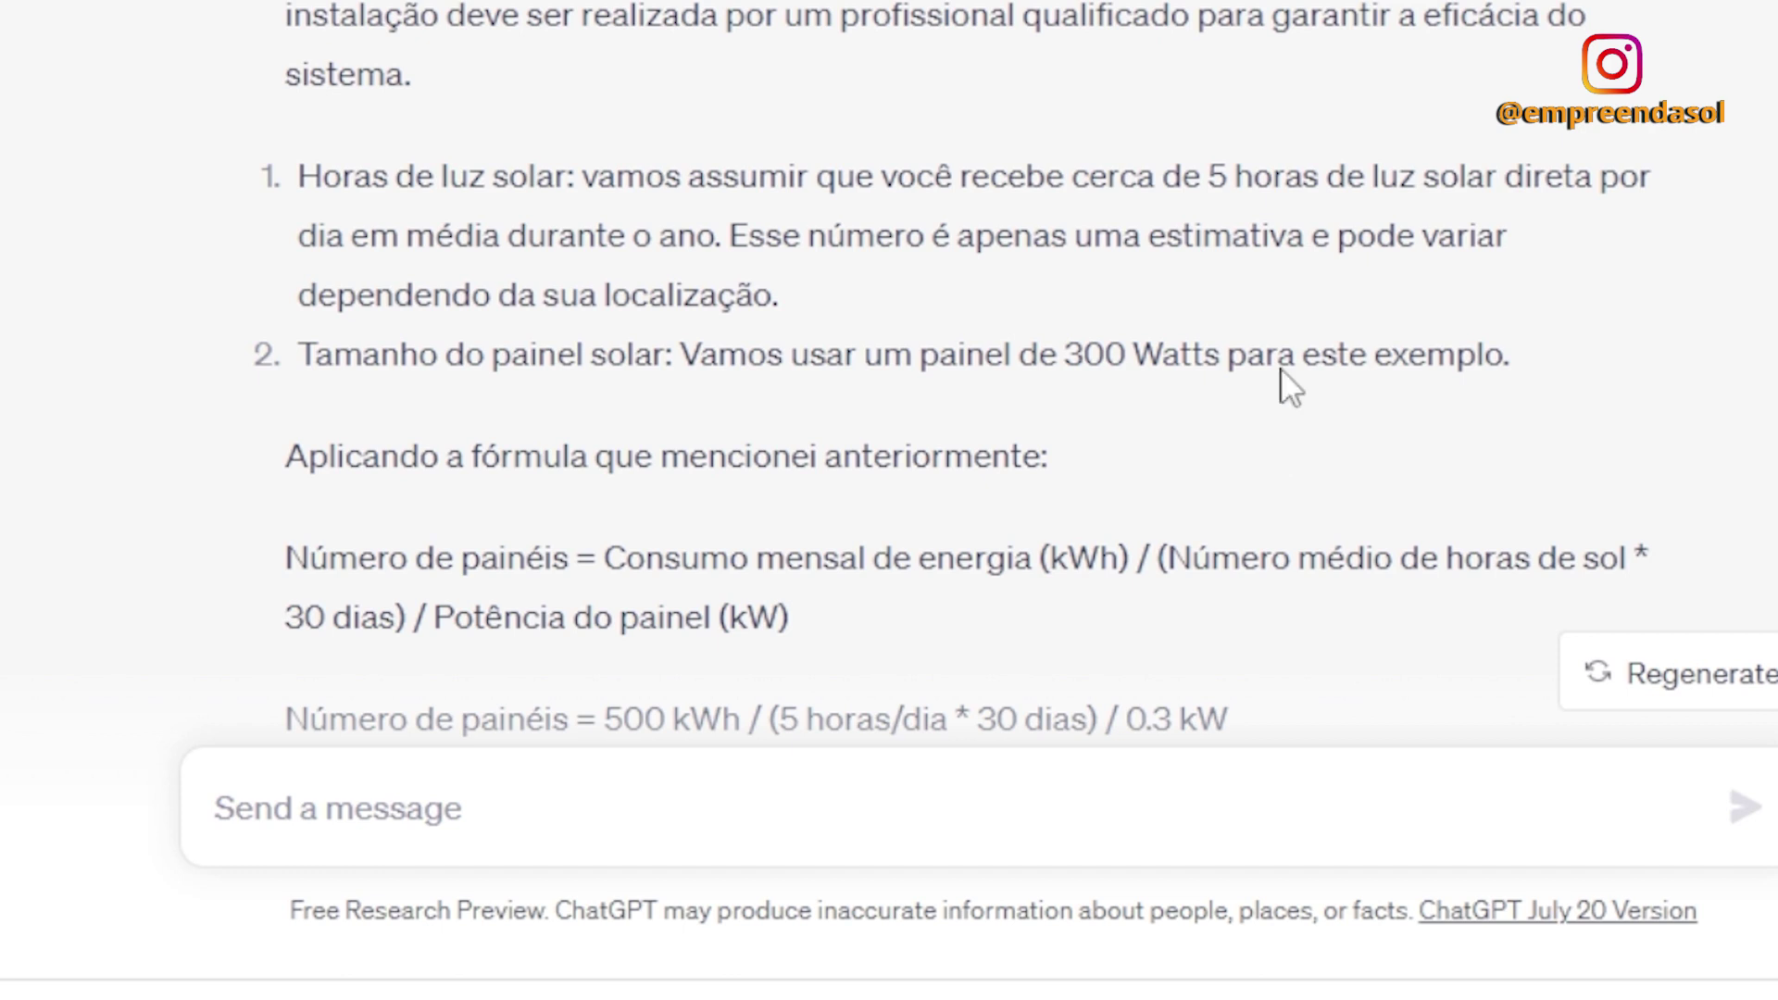
pyautogui.scroll(-2, 1282, 385)
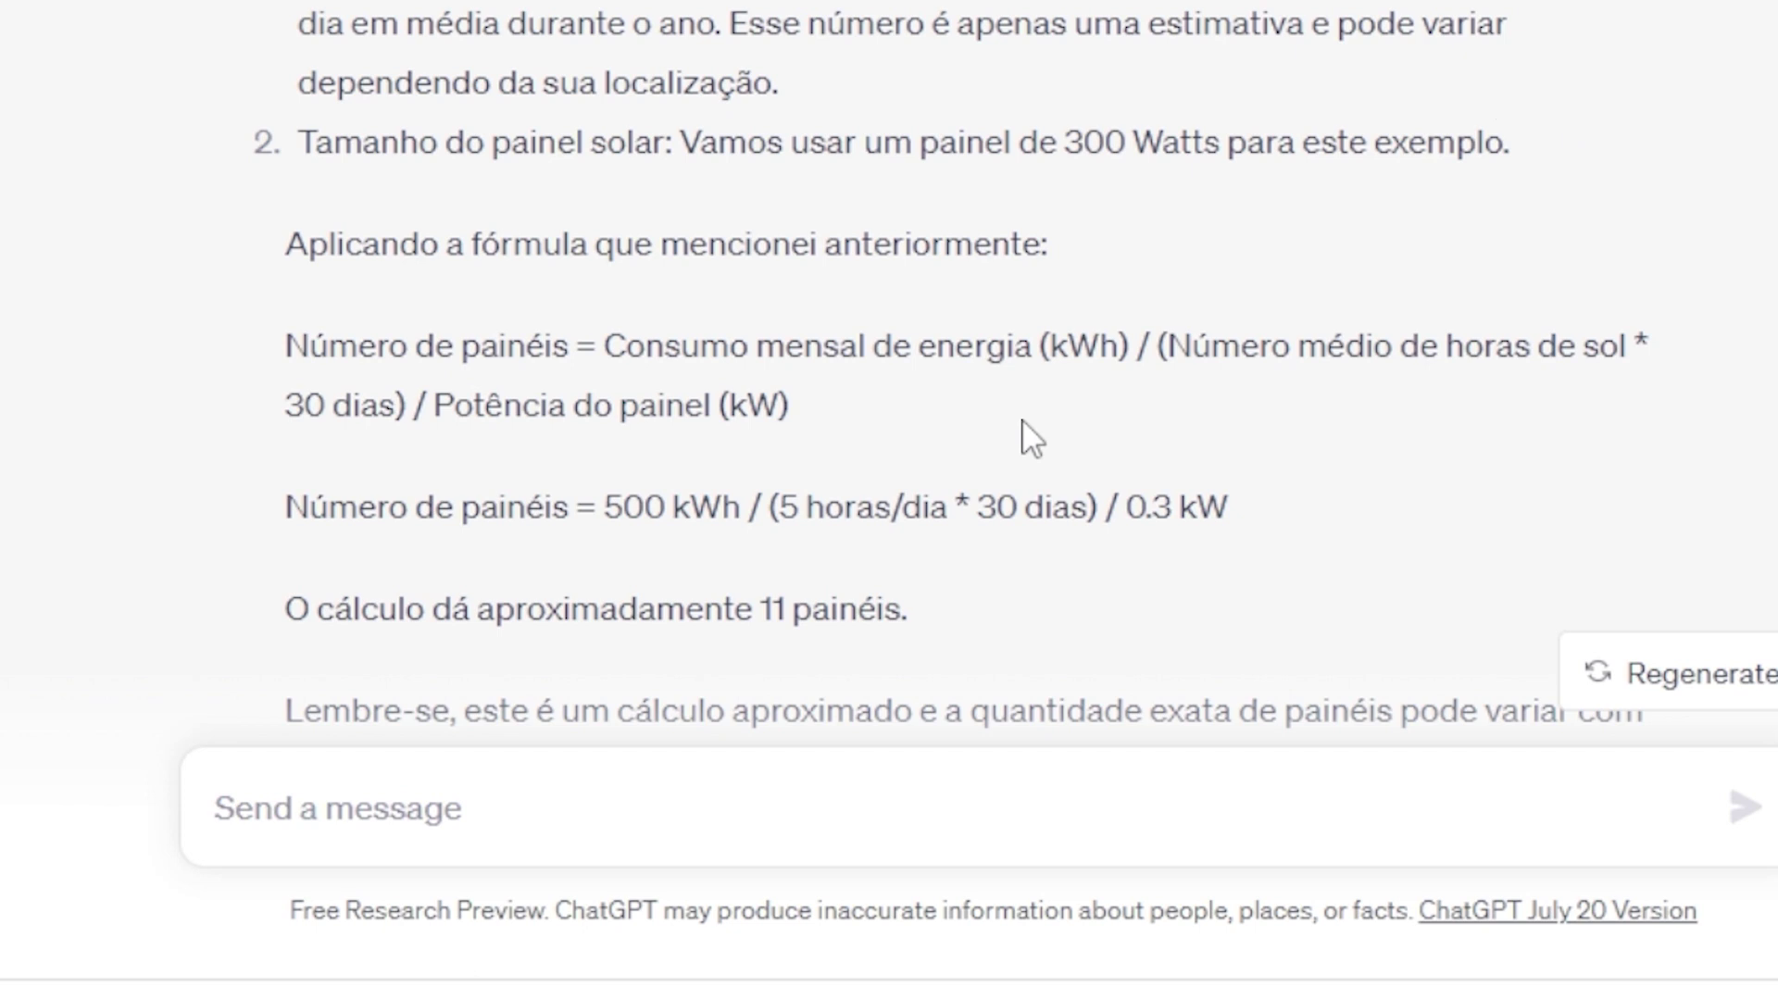
pyautogui.scroll(-5, 1031, 438)
pyautogui.moveTo(437, 88); pyautogui.dragTo(1092, 87)
pyautogui.click(1130, 99)
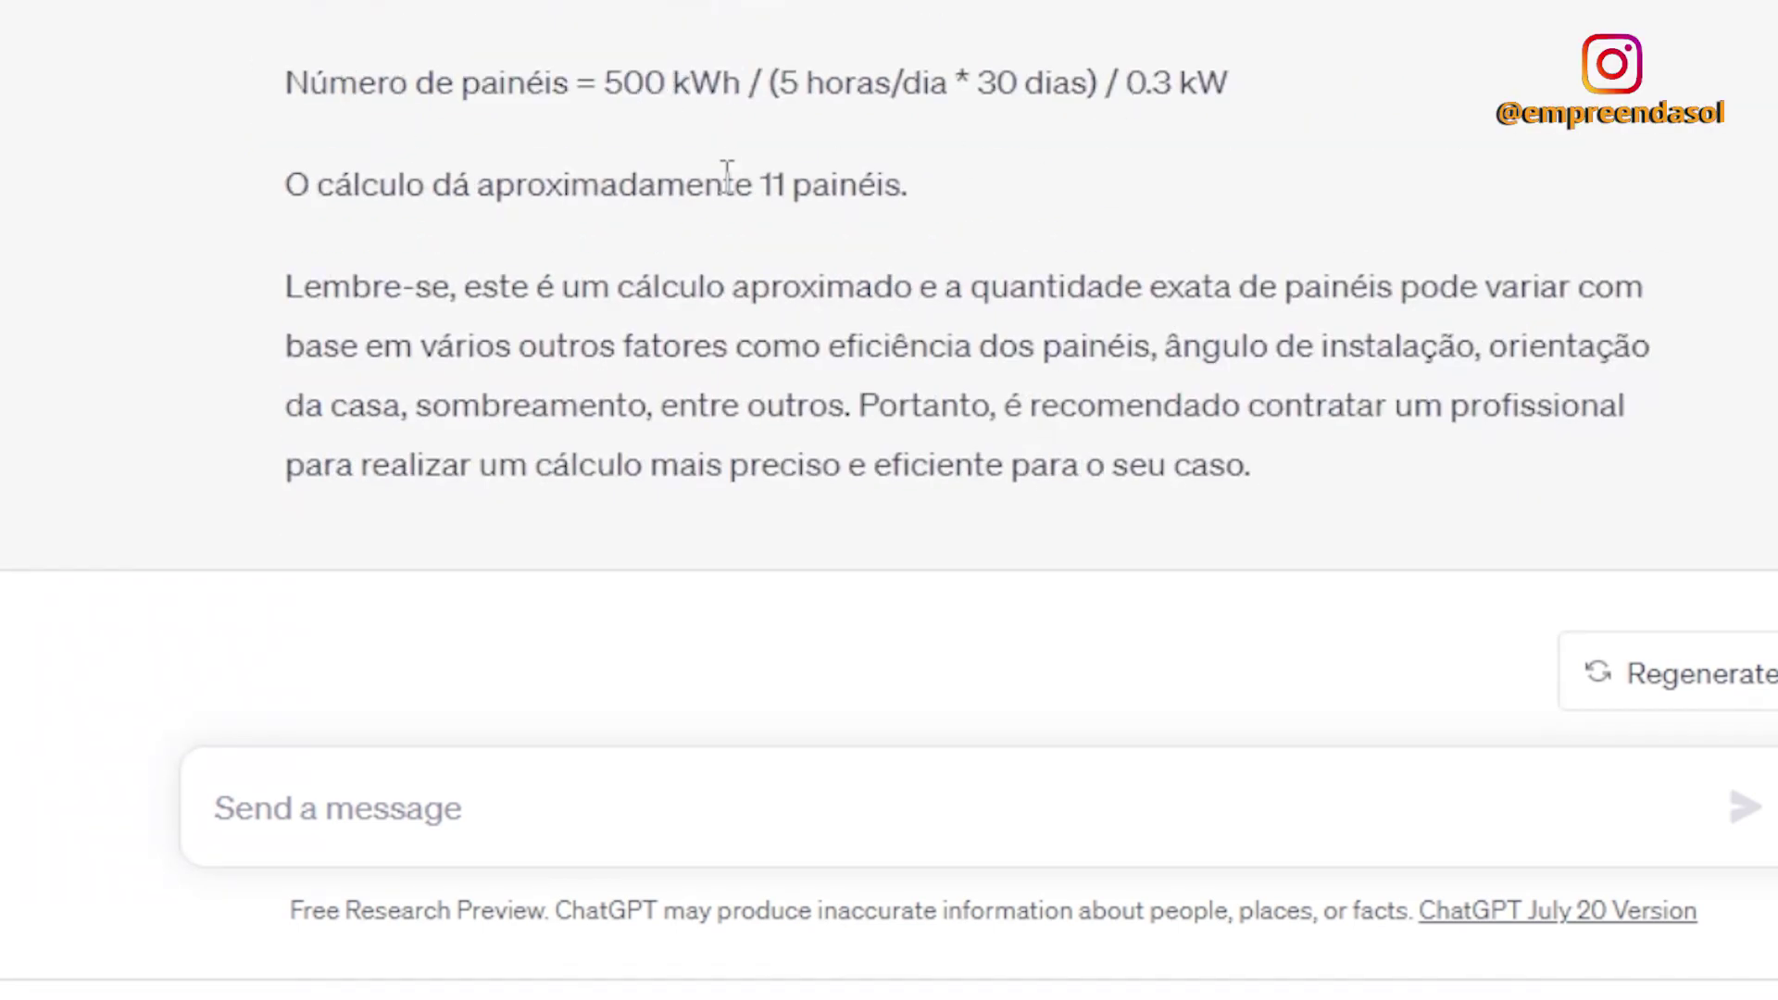
pyautogui.moveTo(880, 186); pyautogui.dragTo(909, 185)
pyautogui.scroll(2, 800, 213)
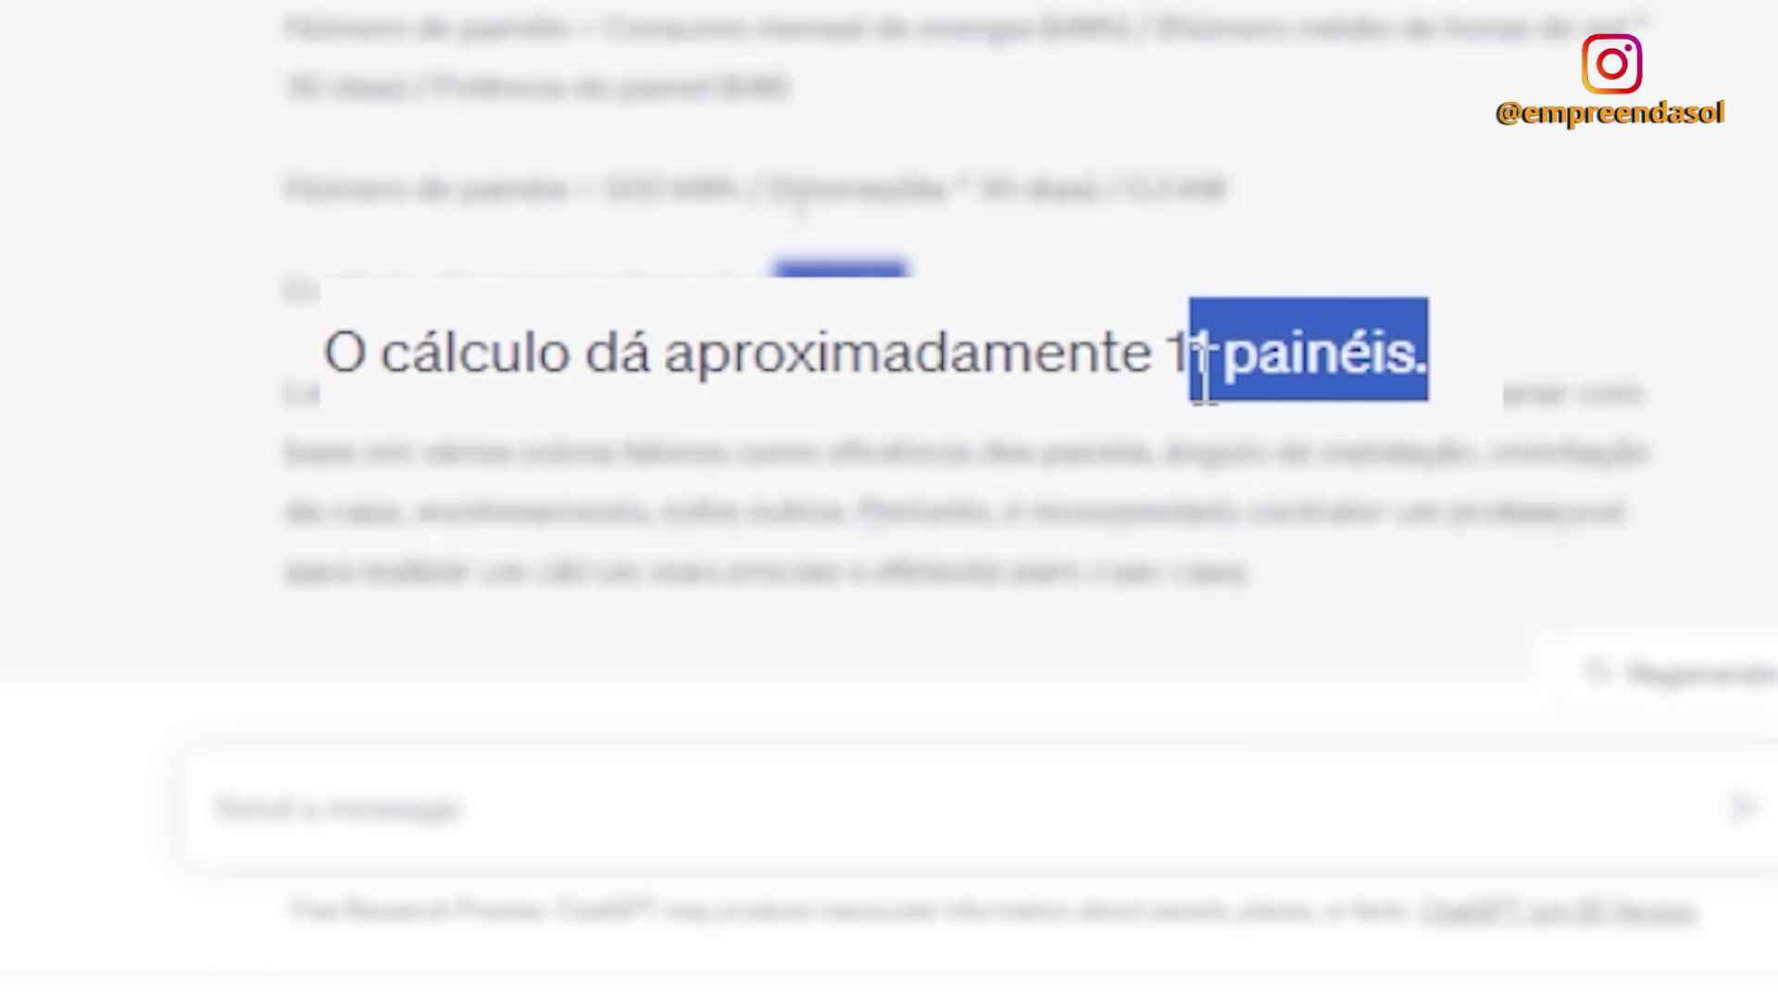
pyautogui.scroll(4, 805, 221)
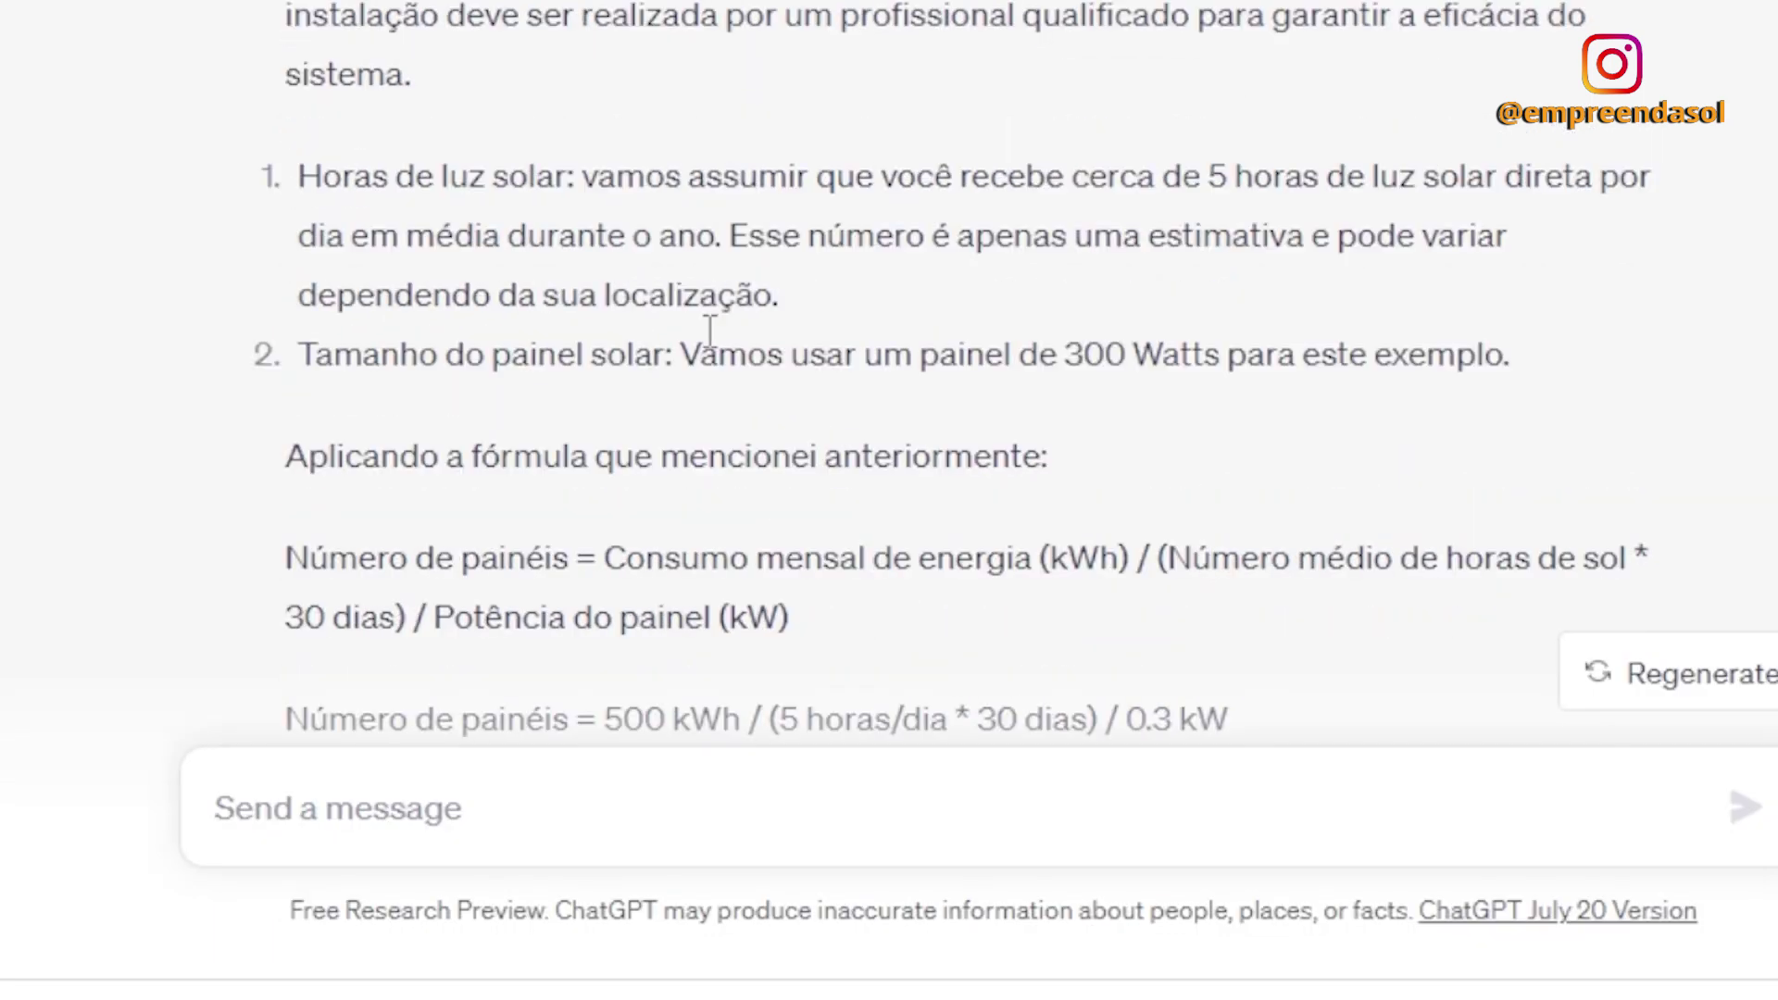
pyautogui.moveTo(570, 176); pyautogui.dragTo(349, 176)
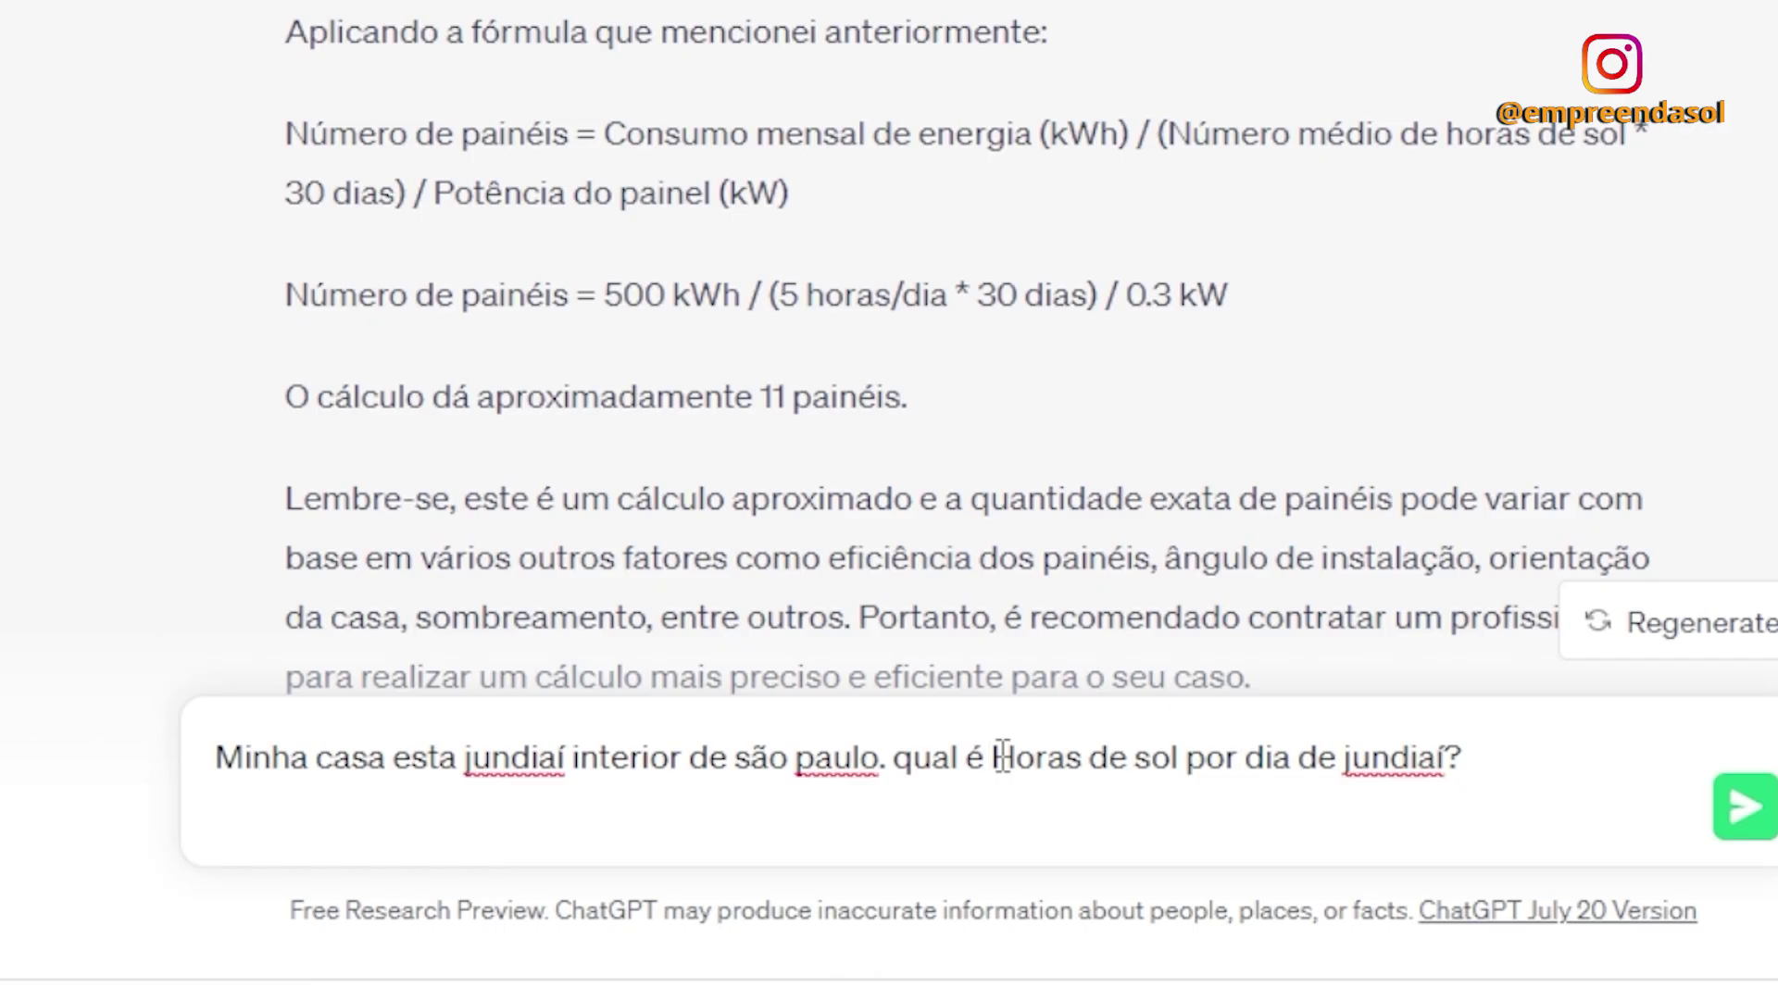
# Step: Correct the drafted question's ending to "qual é a Hora de sol por dia de jundiaí?" and send it
pyautogui.click(1003, 754)
pyautogui.write('a')
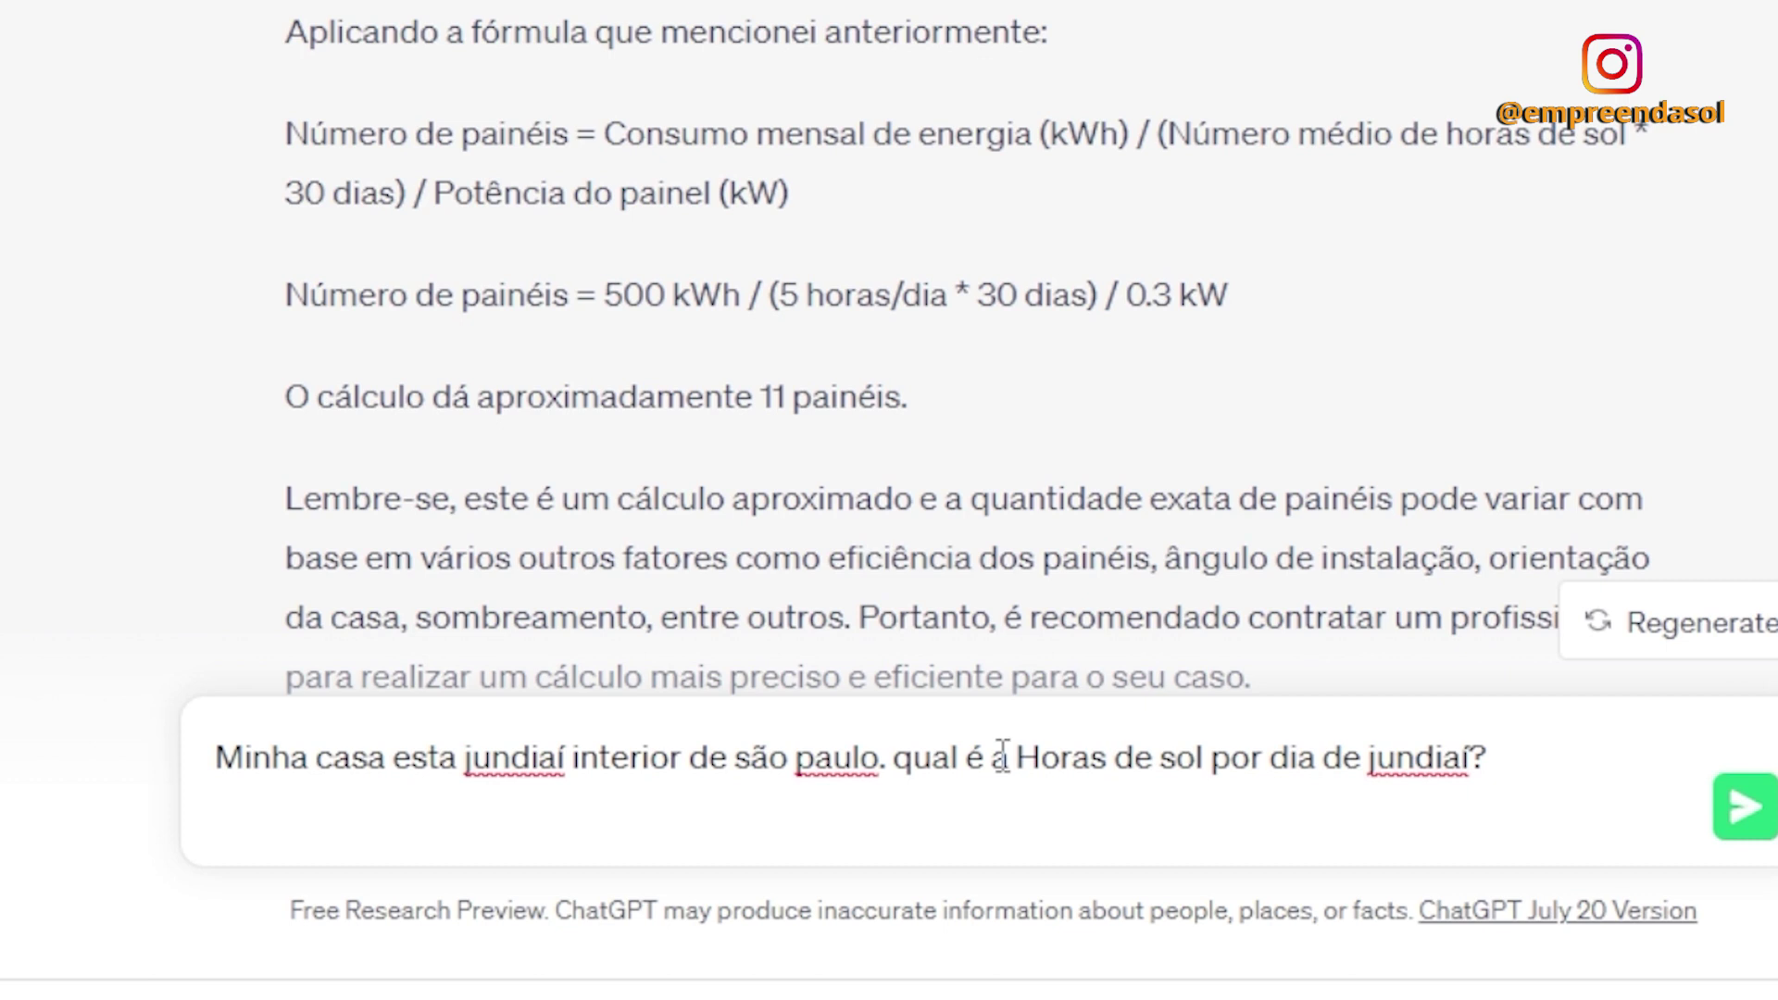
pyautogui.press('Right')
pyautogui.press('Right')
pyautogui.press('Right')
pyautogui.press('BackSpace')
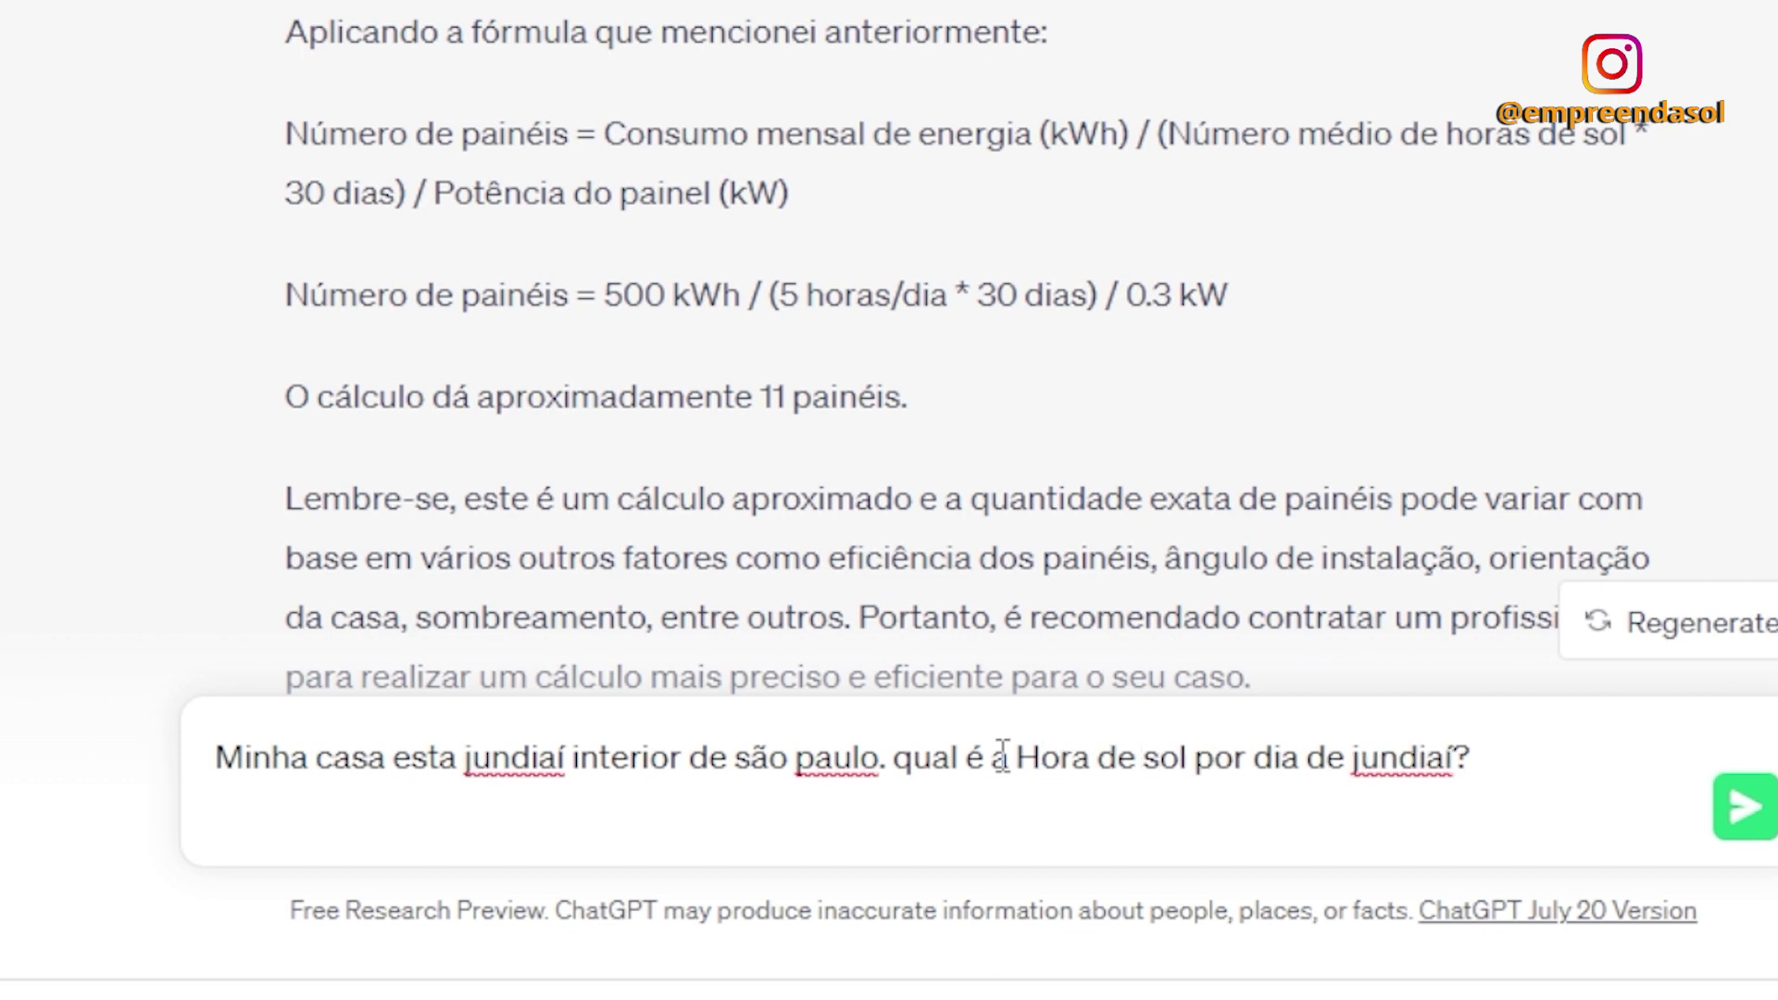
pyautogui.click(1490, 764)
pyautogui.press('Return')
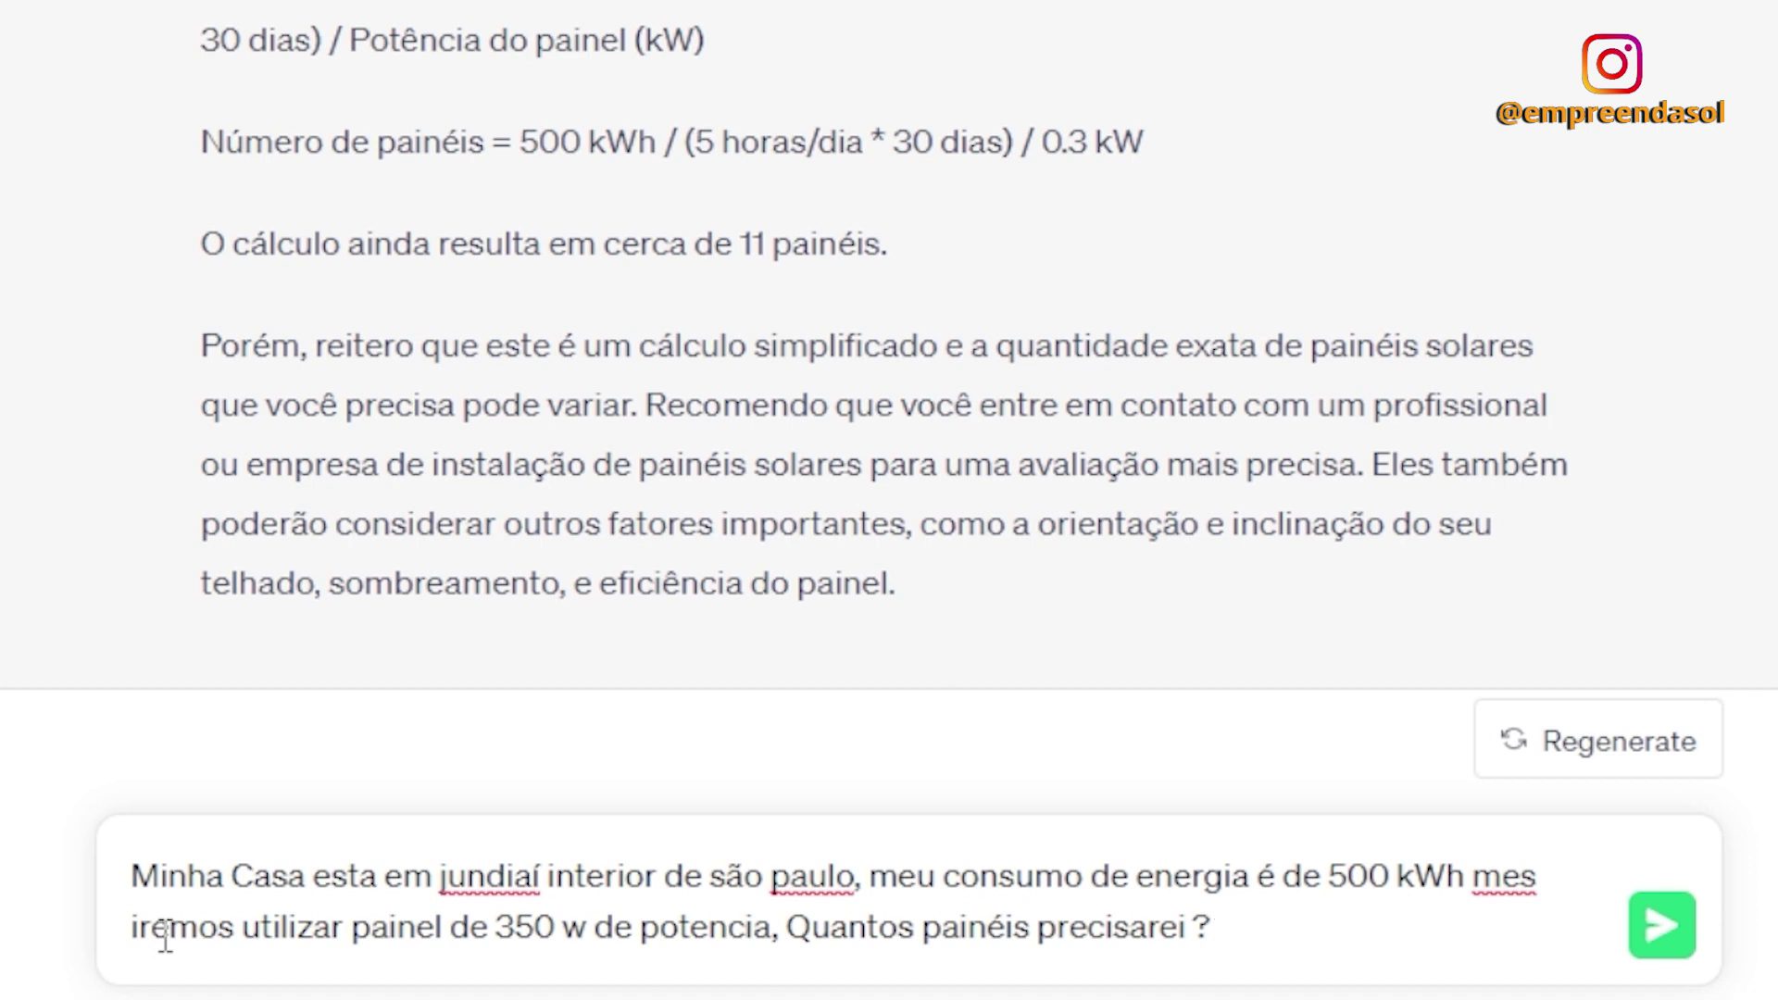
# Step: Send the question about the Jundiaí house with 500 kWh monthly consumption and 350 w panels, and review the calculation and its rounding
pyautogui.press('Return')
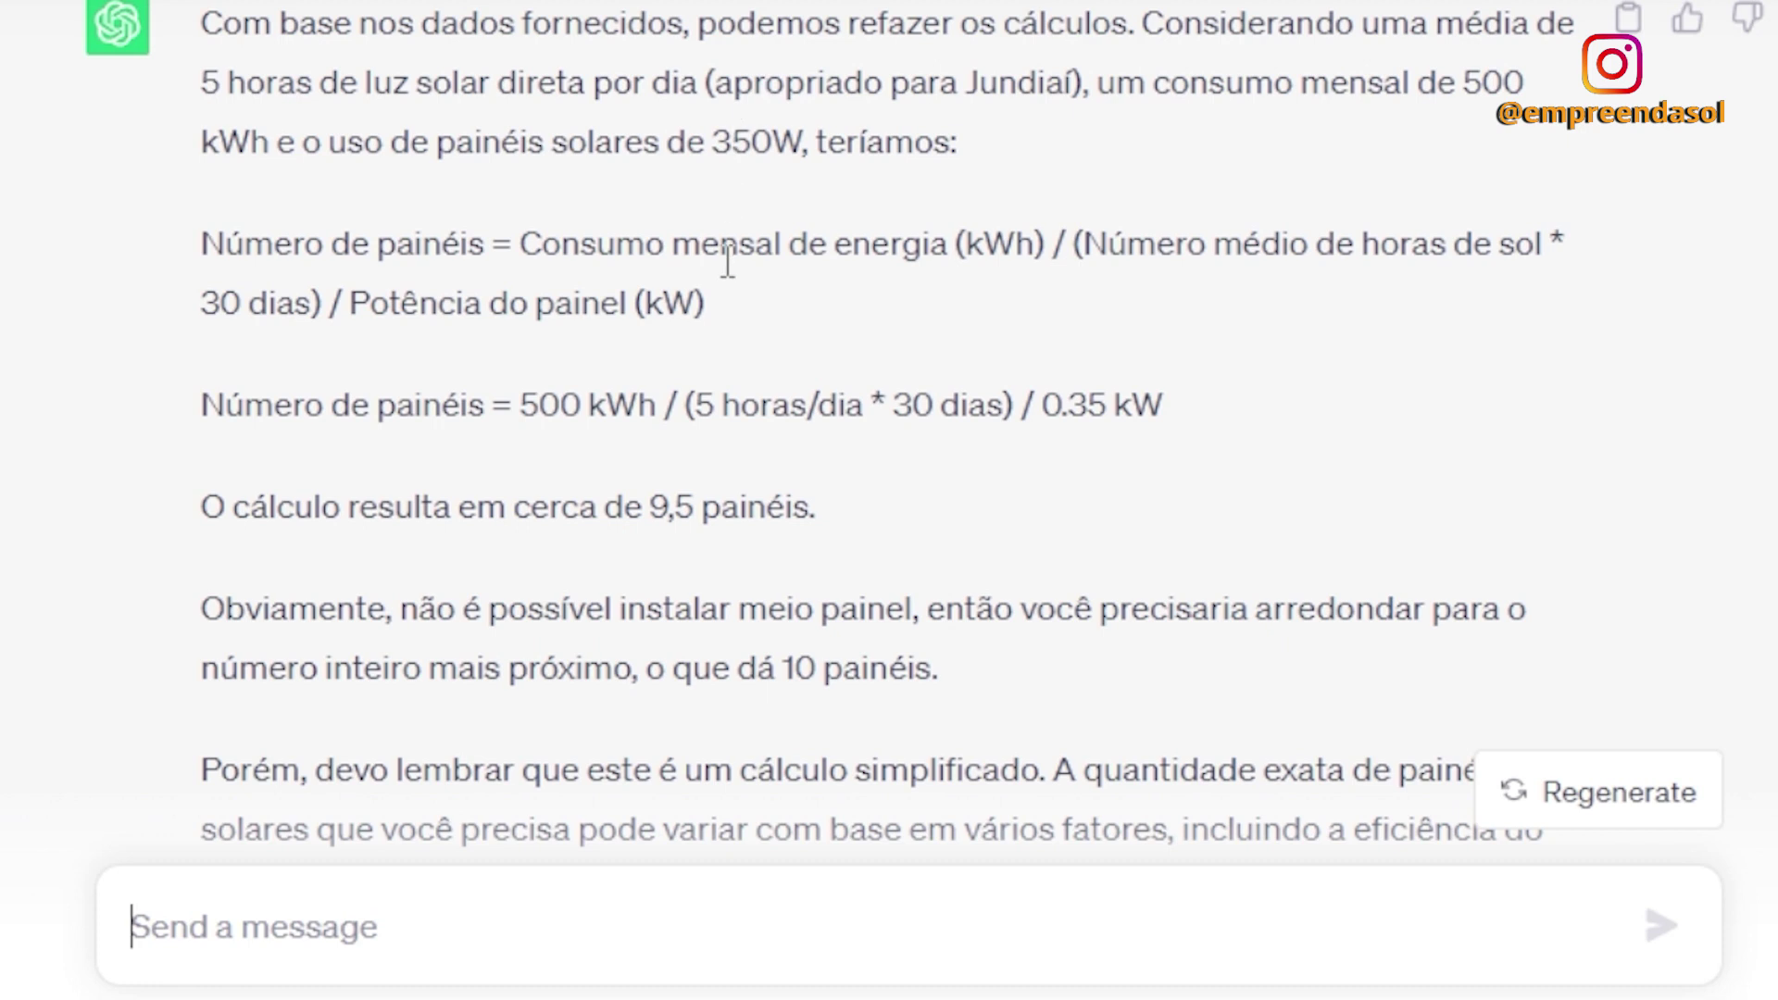
pyautogui.moveTo(314, 511); pyautogui.dragTo(696, 511)
pyautogui.click(809, 516)
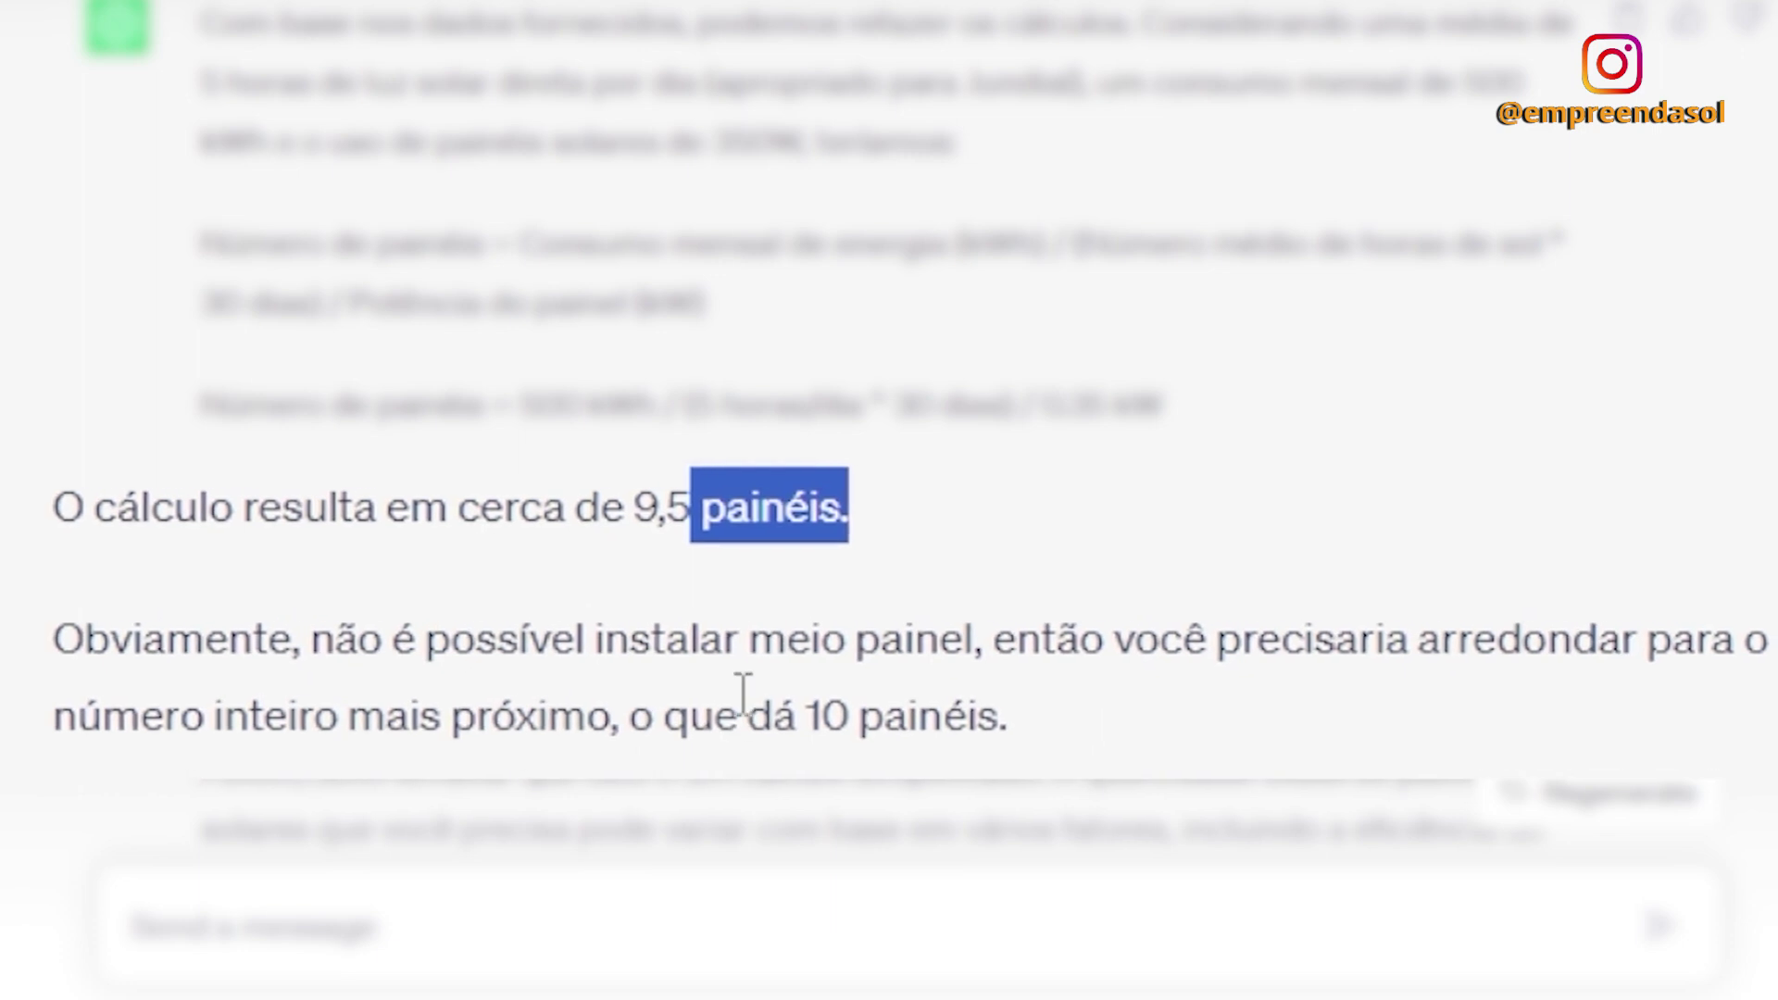
pyautogui.click(958, 648)
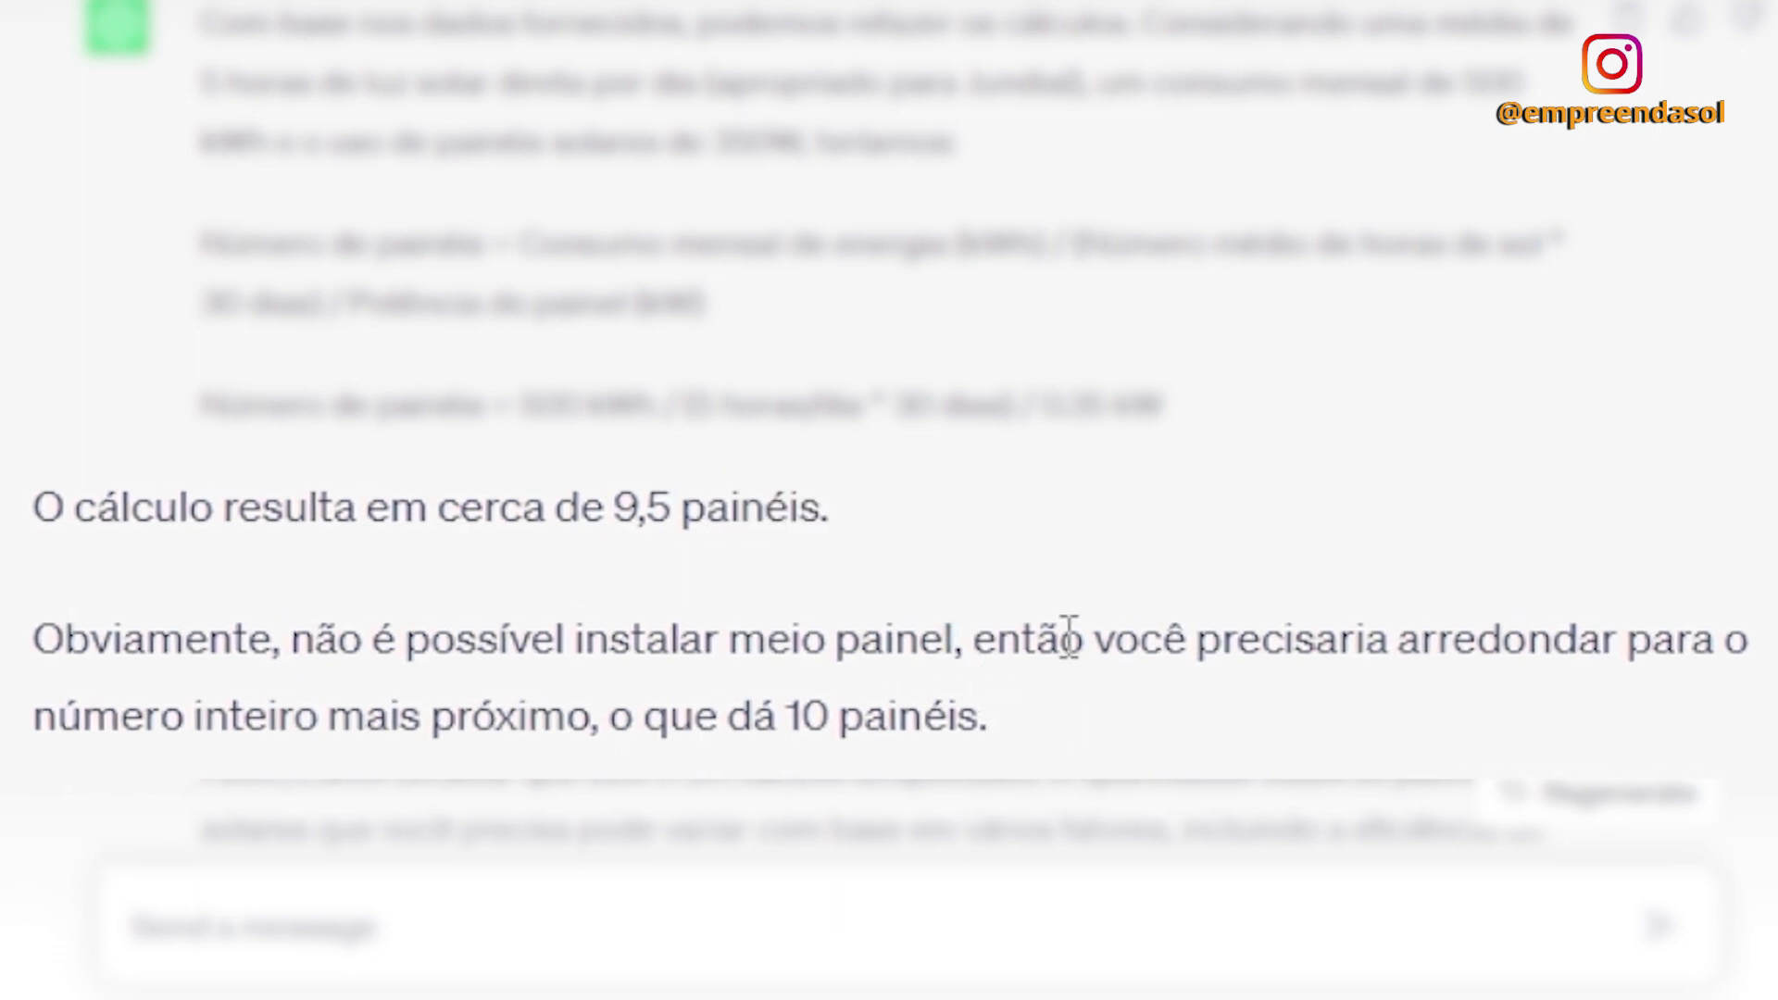
pyautogui.moveTo(1740, 641); pyautogui.dragTo(1617, 641)
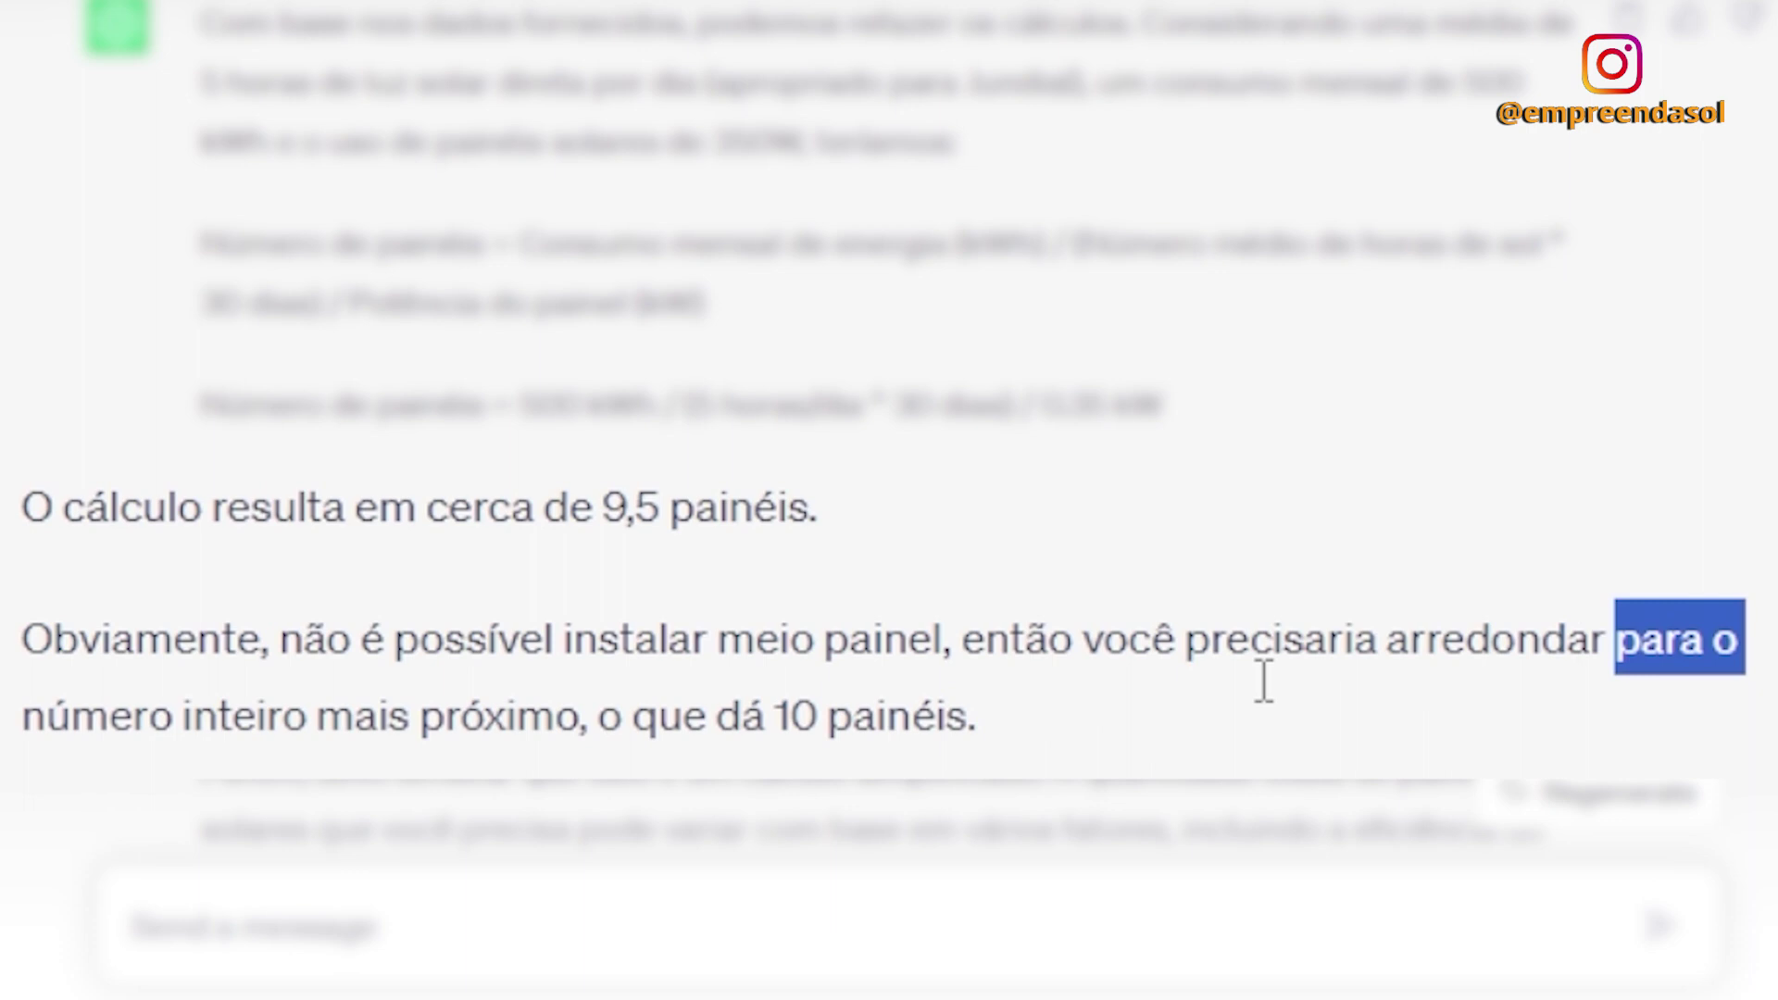
pyautogui.moveTo(574, 720); pyautogui.dragTo(433, 720)
pyautogui.moveTo(975, 720); pyautogui.dragTo(774, 720)
# Step: Examine the reply's closing caveat about the simplified calculation, the factors affecting panel quantity and the recommended professional assessment
pyautogui.moveTo(396, 558); pyautogui.dragTo(541, 558)
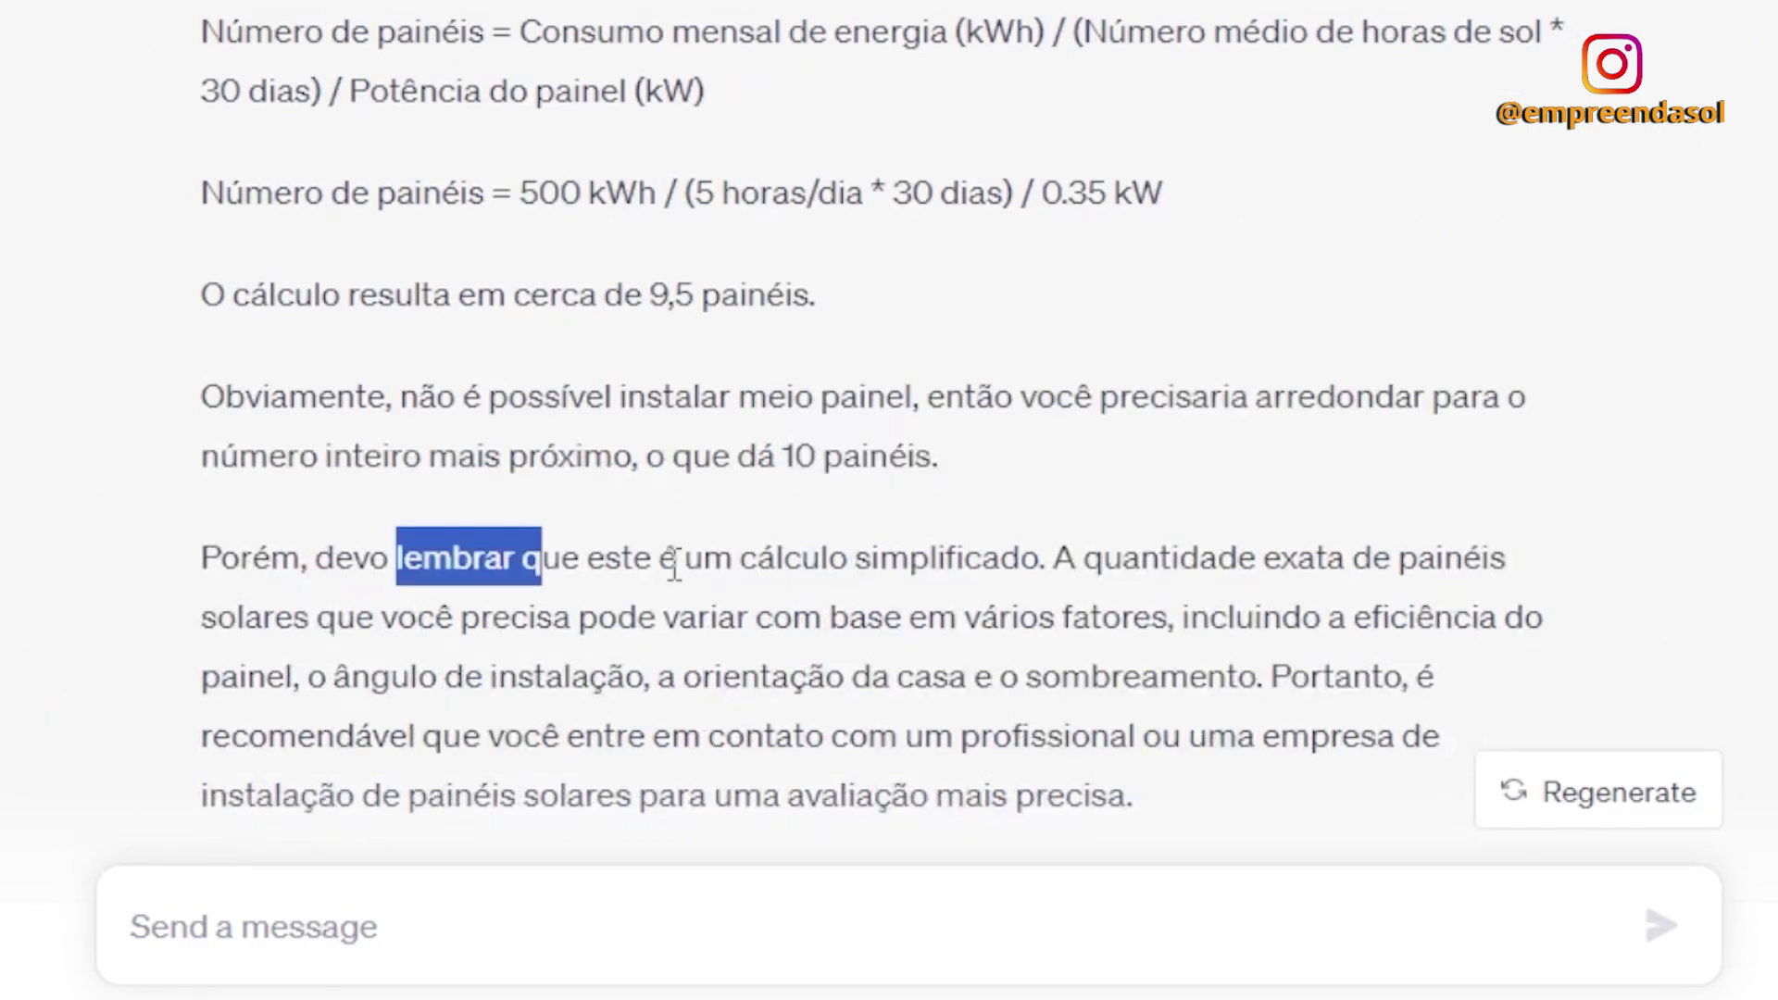
pyautogui.click(975, 580)
pyautogui.moveTo(869, 558); pyautogui.dragTo(999, 558)
pyautogui.click(1145, 623)
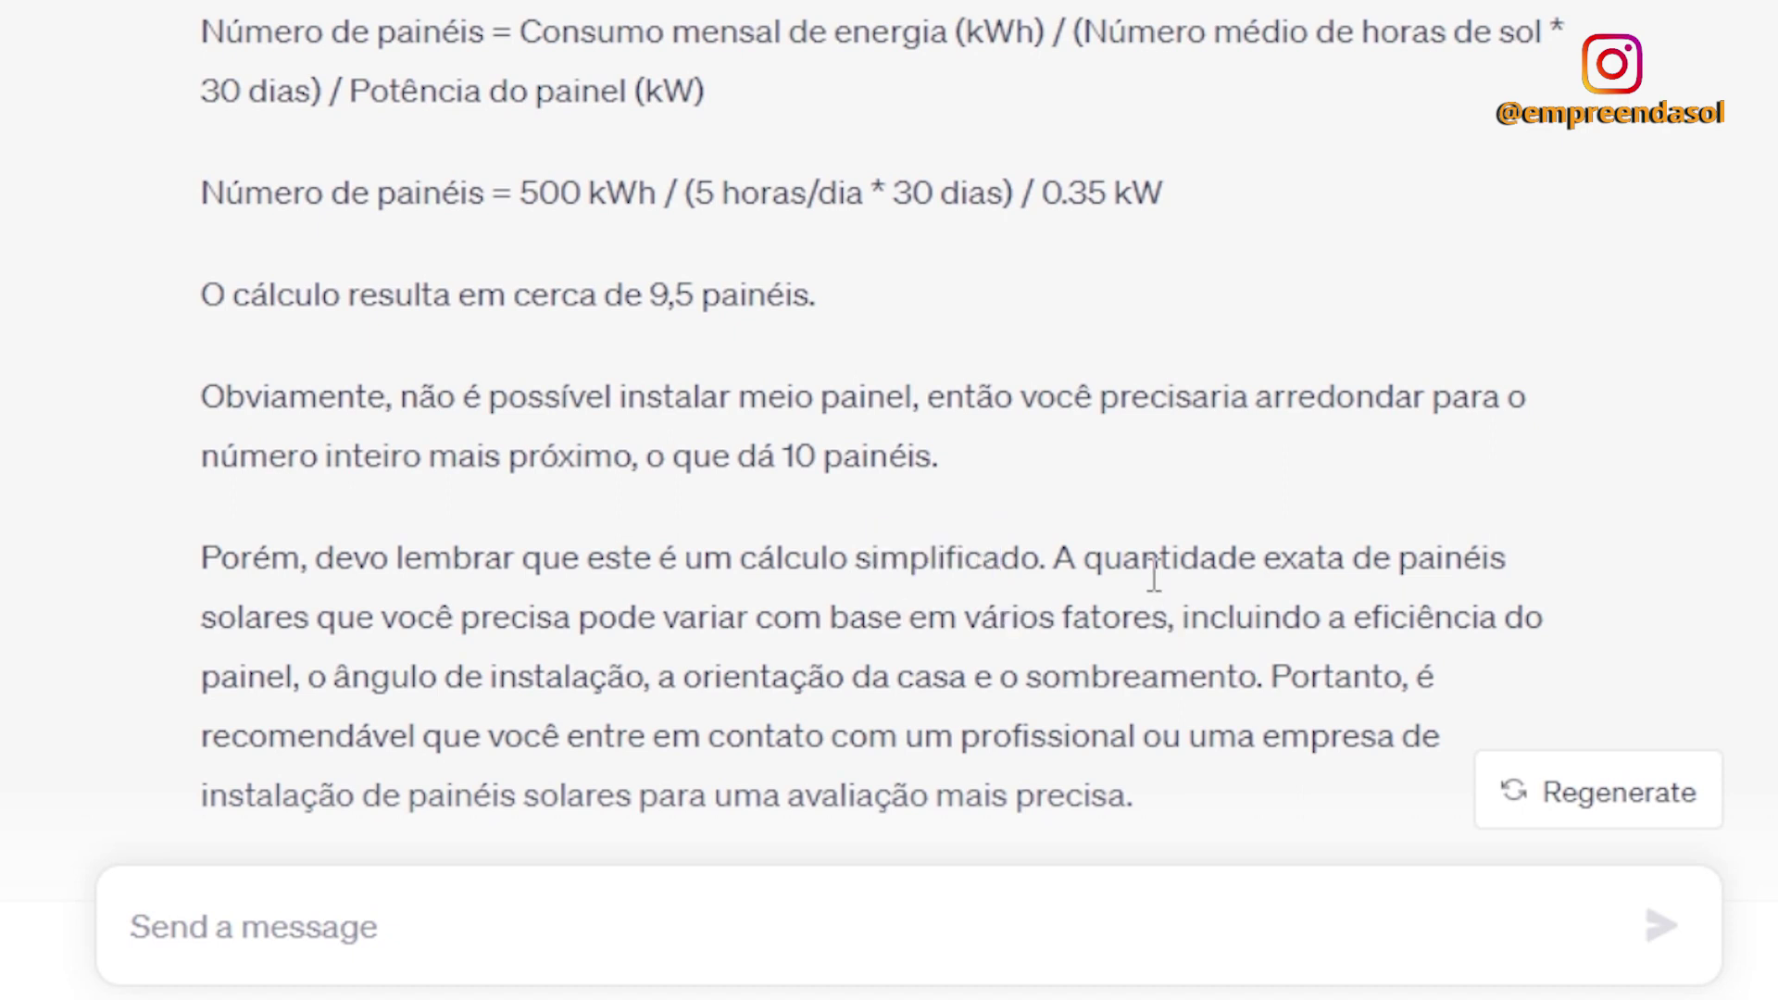
pyautogui.moveTo(1391, 560); pyautogui.dragTo(1579, 589)
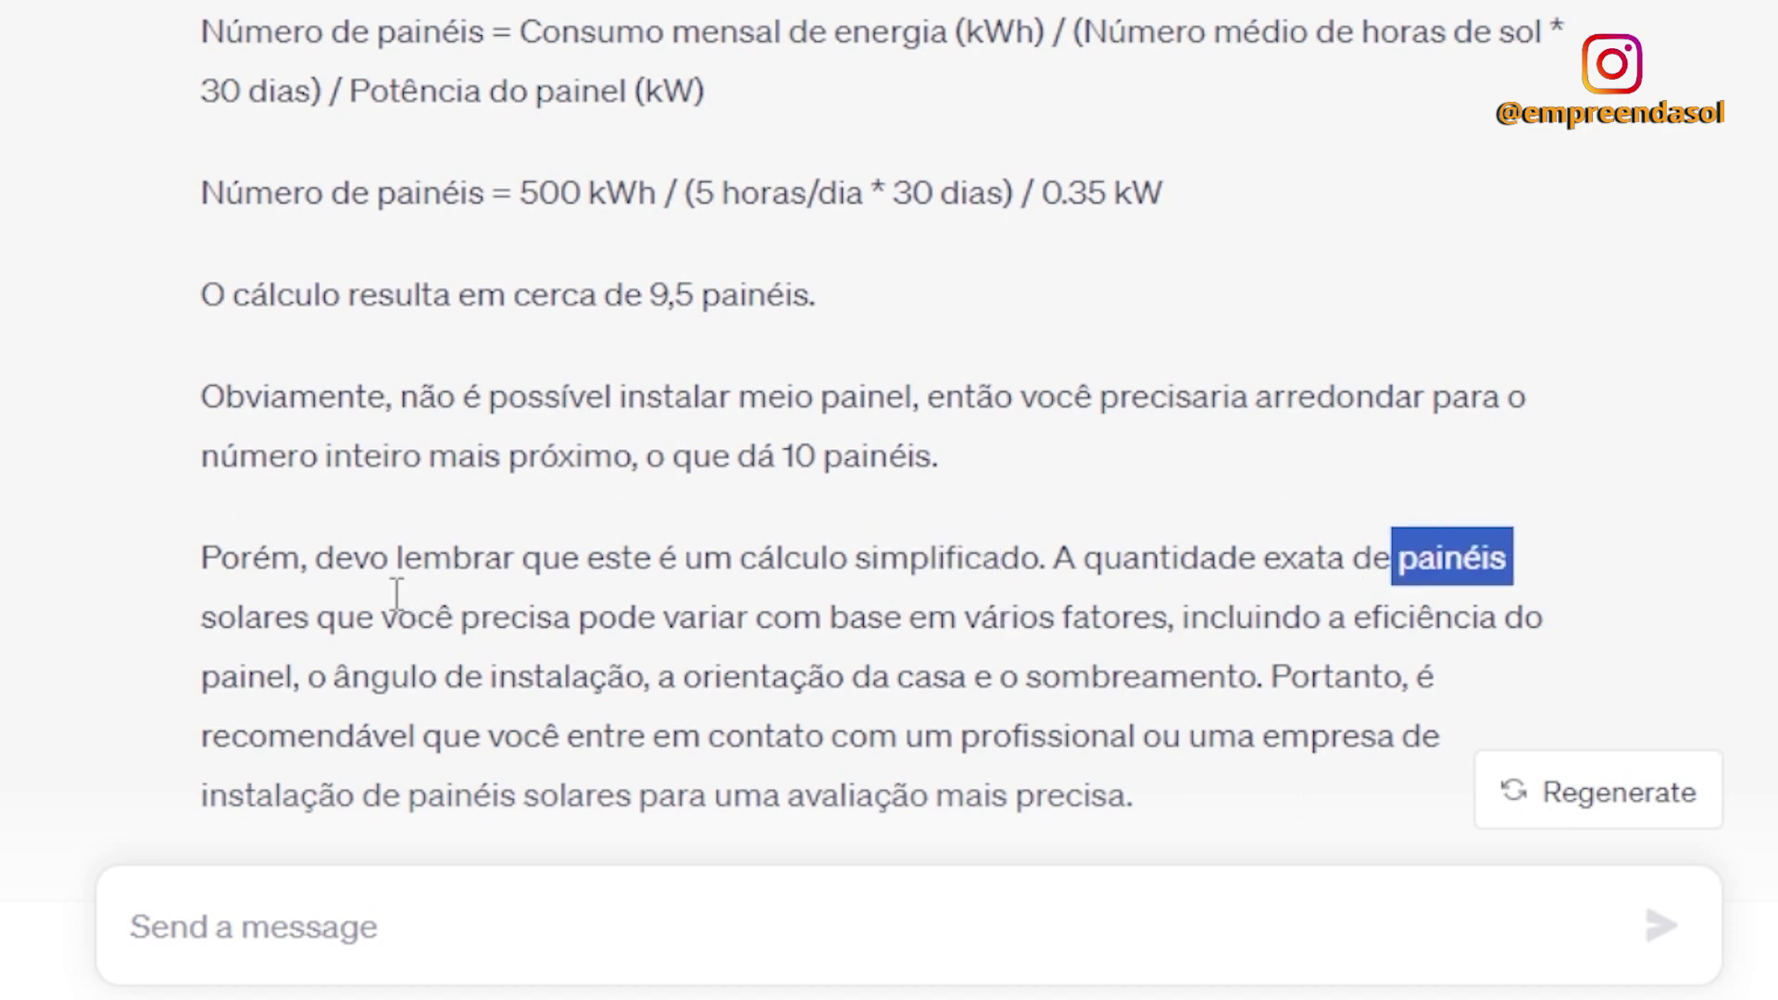
pyautogui.click(483, 616)
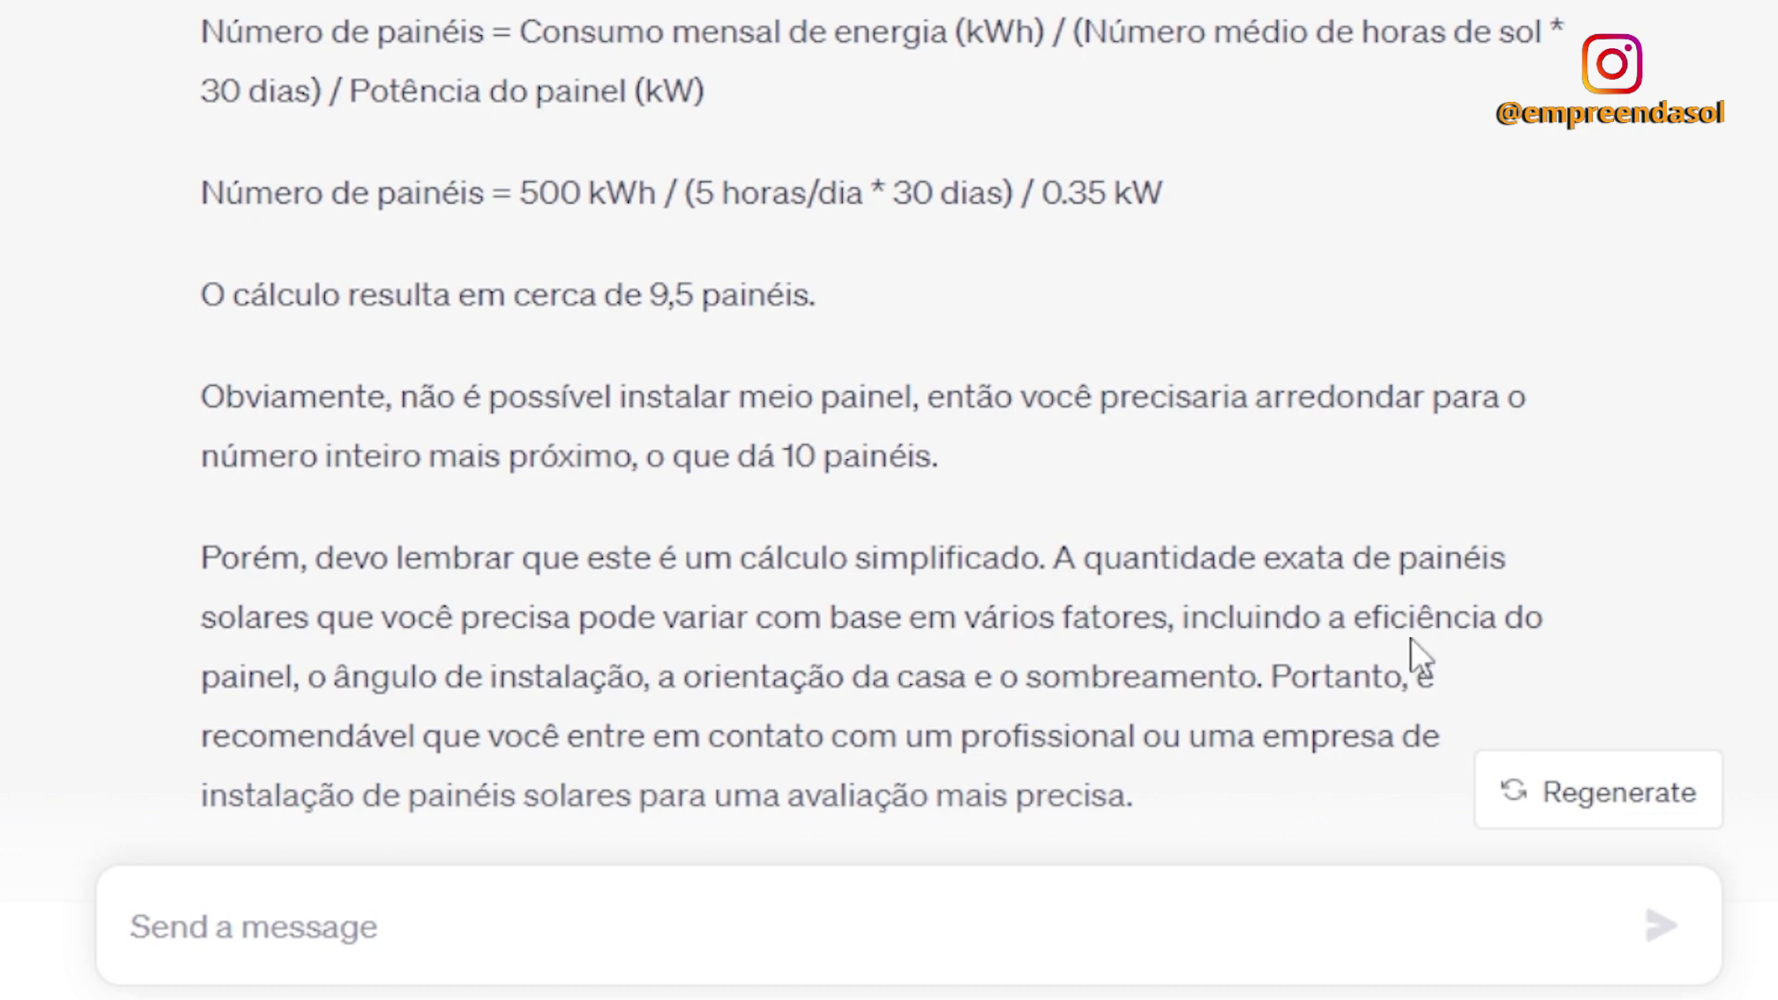
pyautogui.moveTo(1574, 615); pyautogui.dragTo(1347, 619)
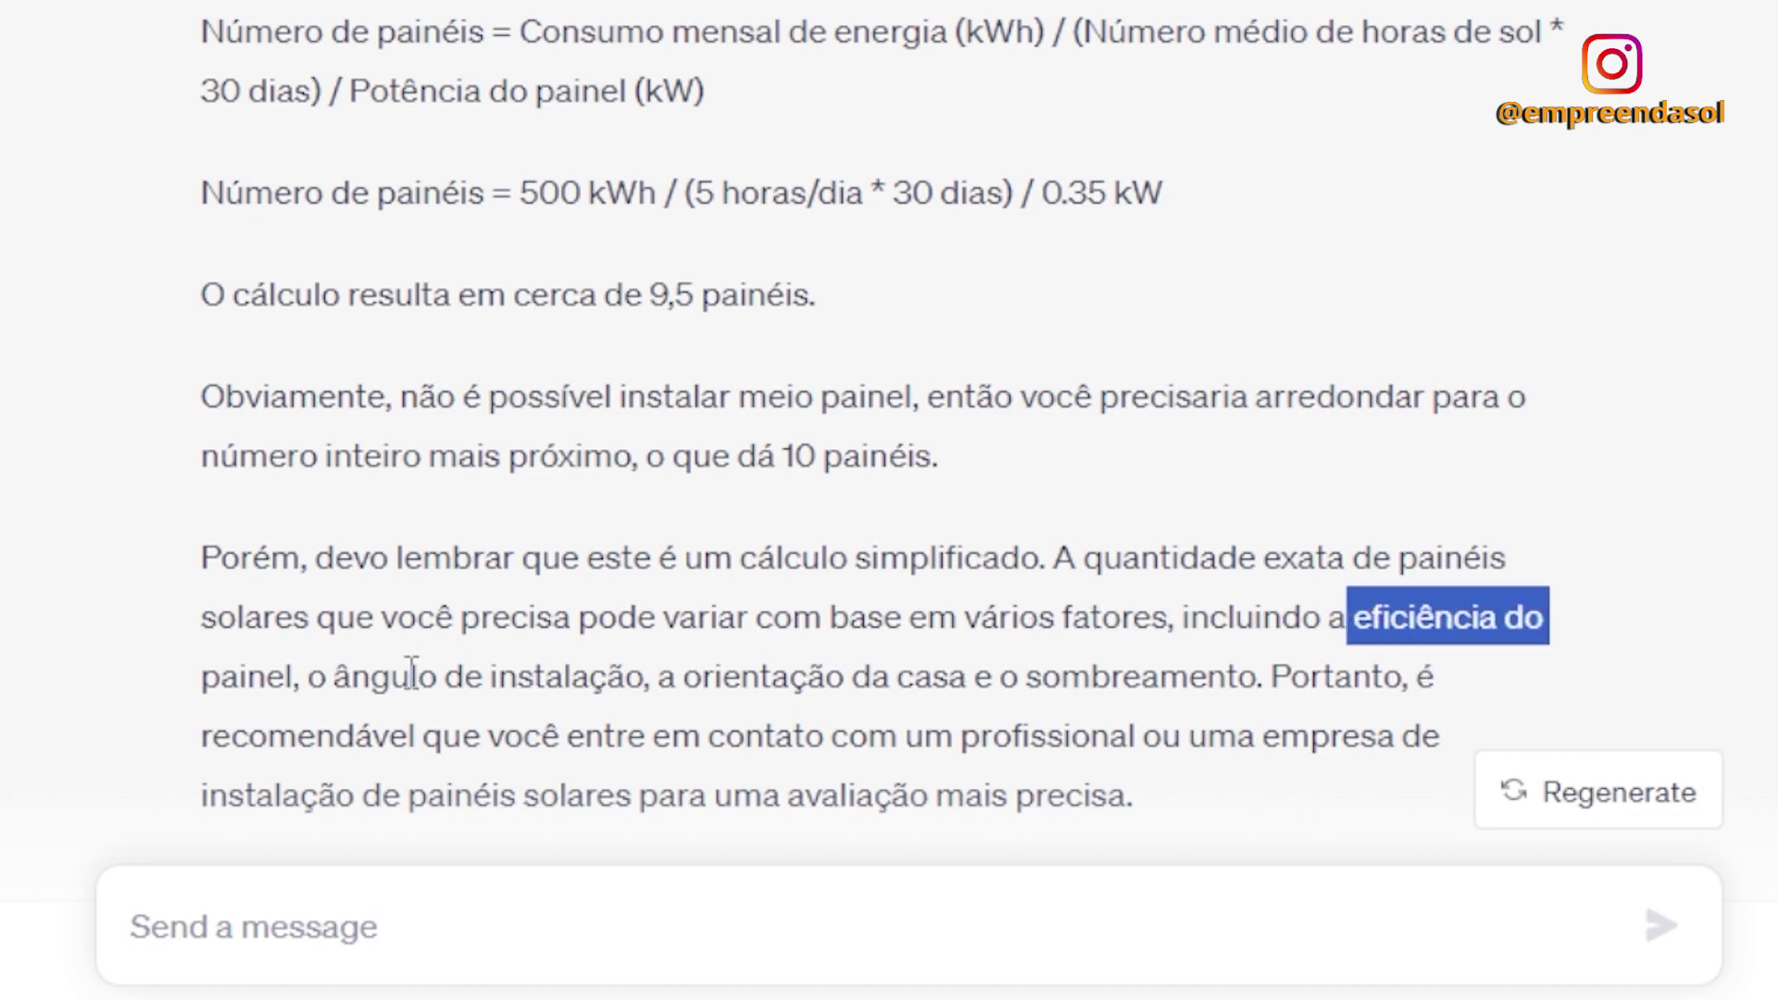
pyautogui.moveTo(412, 673); pyautogui.dragTo(724, 669)
pyautogui.click(773, 709)
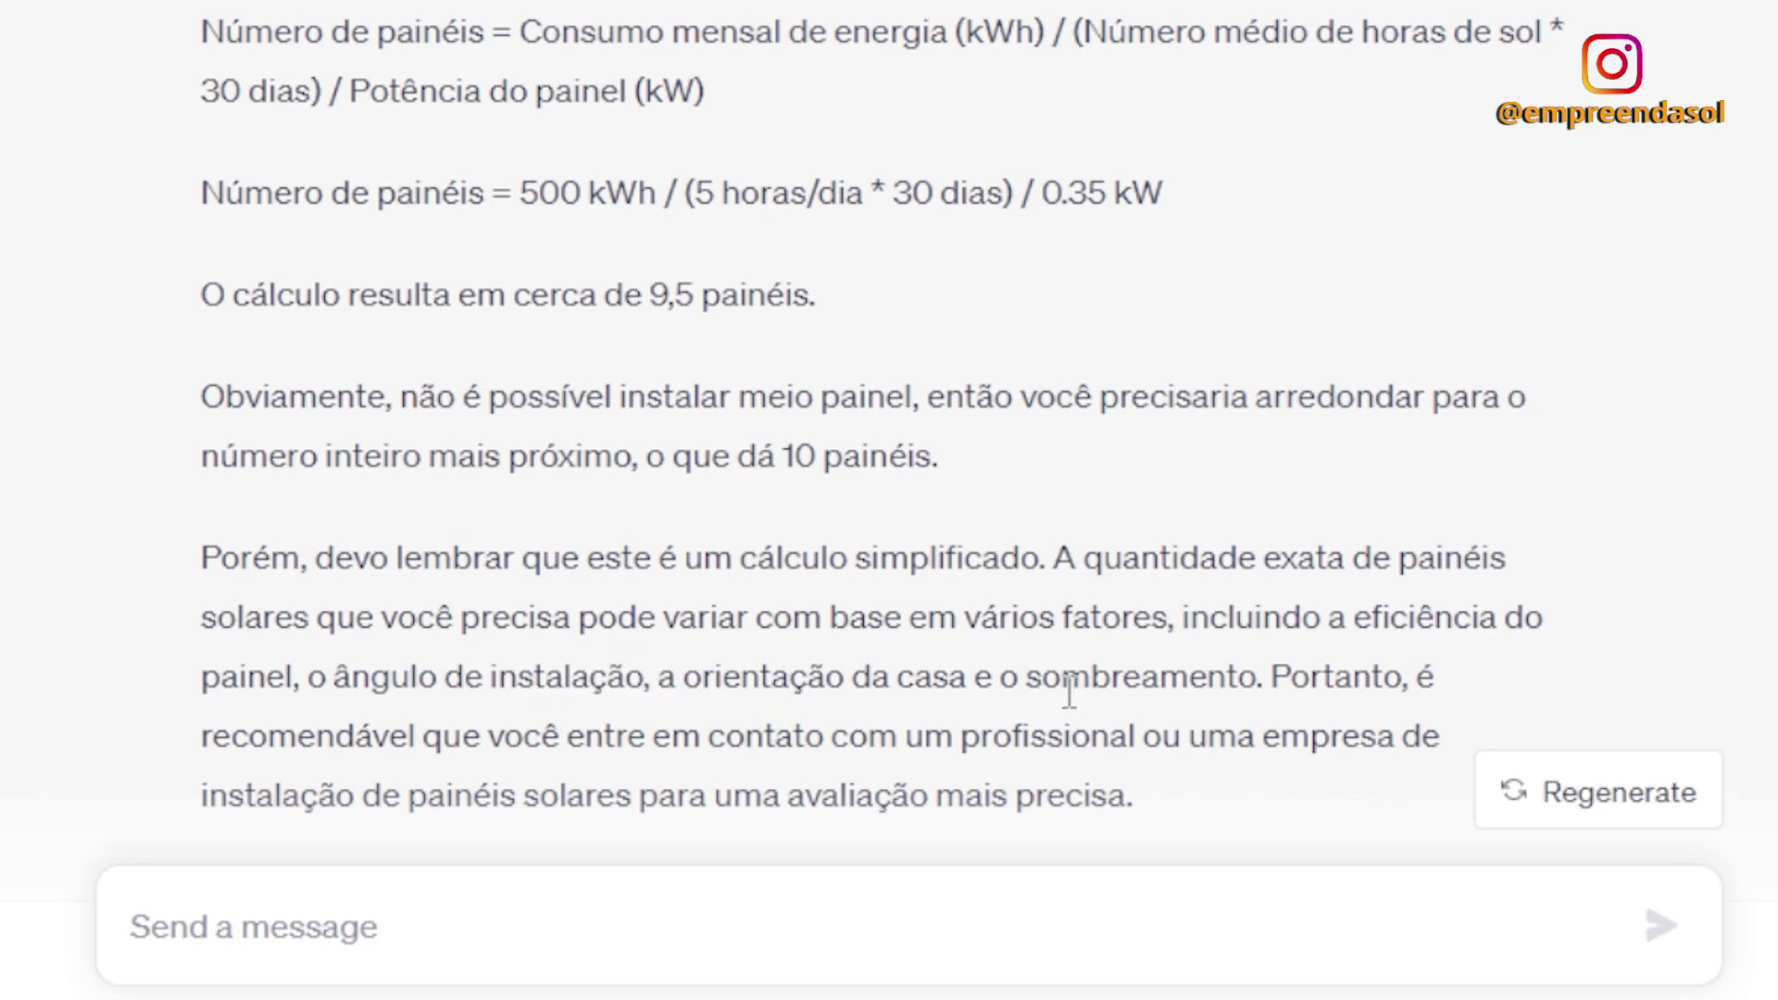
pyautogui.moveTo(998, 681); pyautogui.dragTo(1152, 680)
pyautogui.click(1139, 680)
pyautogui.scroll(-2, 971, 574)
pyautogui.moveTo(825, 531); pyautogui.dragTo(1202, 530)
pyautogui.click(1371, 532)
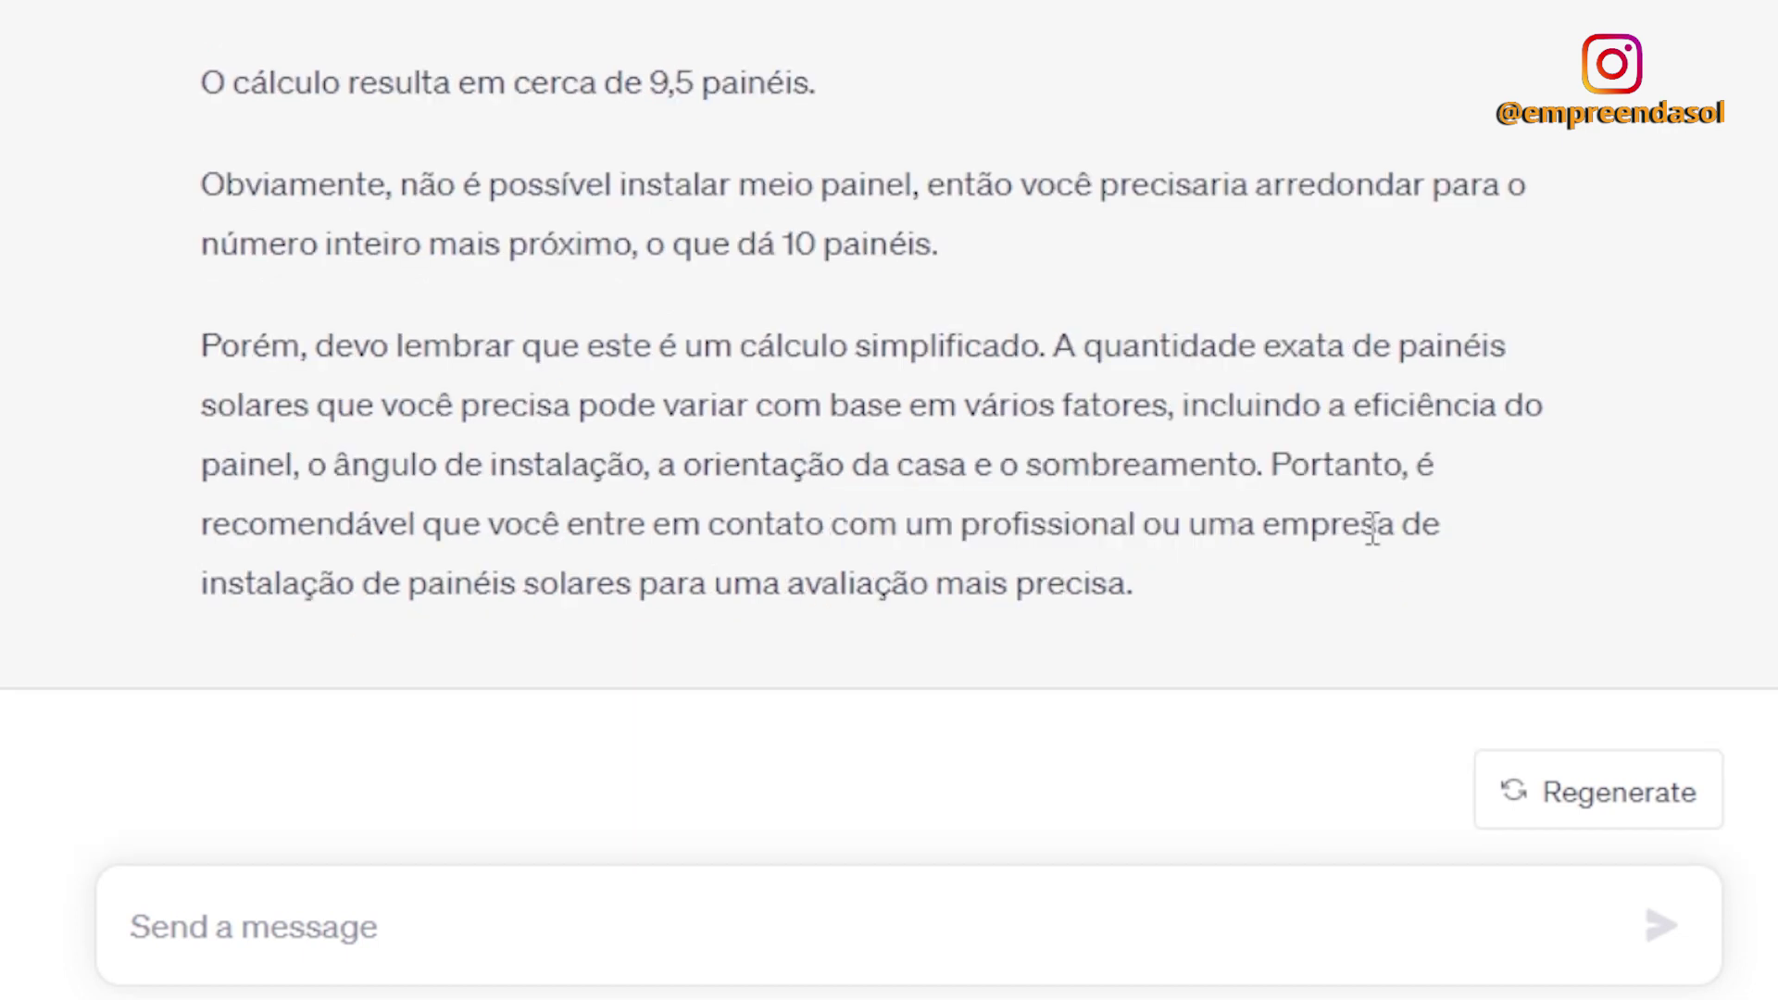
pyautogui.moveTo(248, 592); pyautogui.dragTo(560, 588)
pyautogui.click(997, 590)
pyautogui.moveTo(1124, 592); pyautogui.dragTo(597, 593)
pyautogui.click(447, 460)
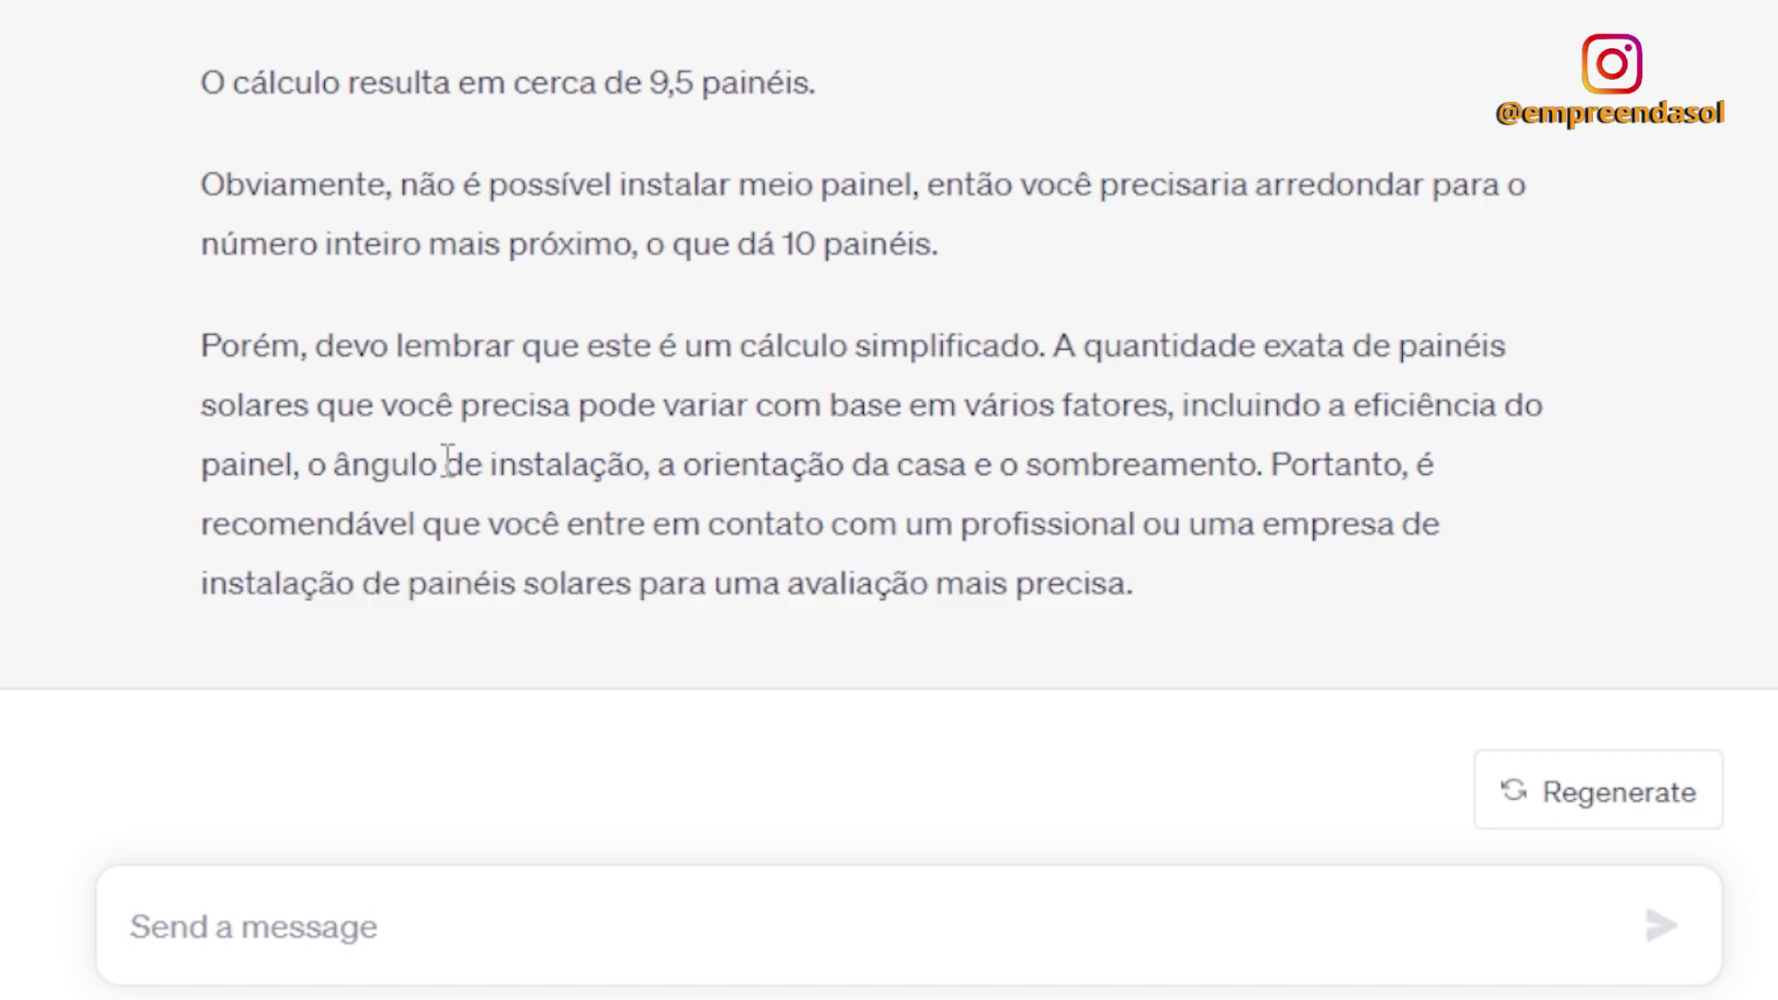